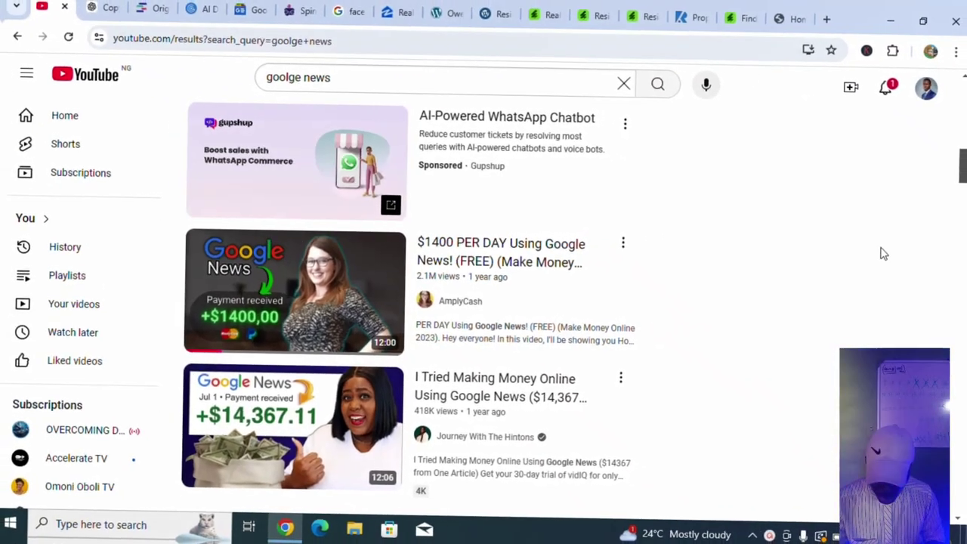
# Step: Search YouTube for "how to make money online"
pyautogui.moveTo(961, 159)
pyautogui.mouseDown()
pyautogui.moveTo(963, 103)
pyautogui.moveTo(962, 178)
pyautogui.mouseUp()
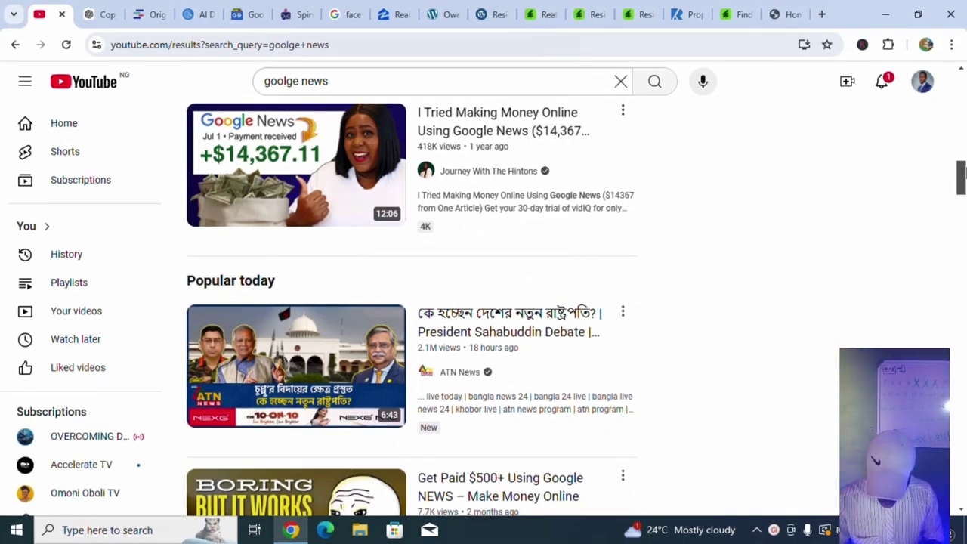
pyautogui.moveTo(964, 173); pyautogui.dragTo(961, 84)
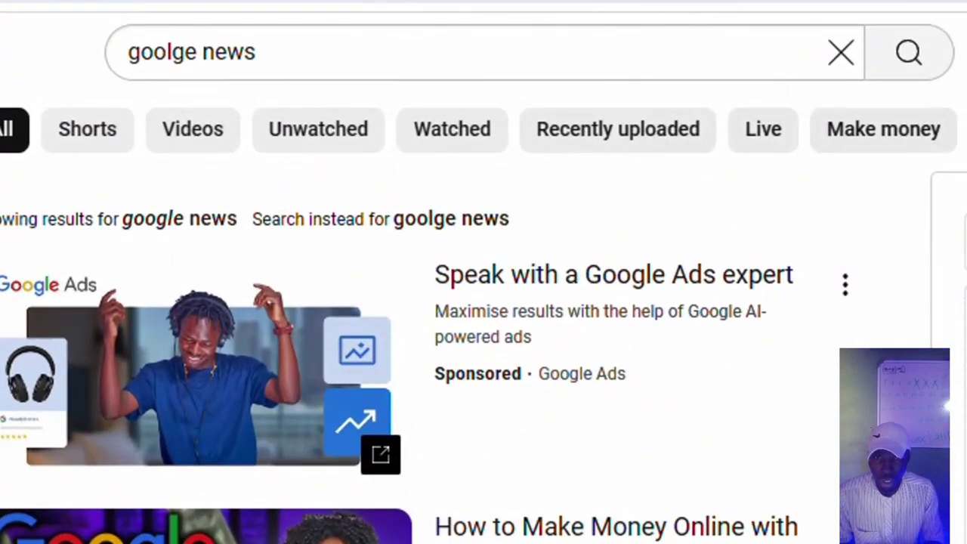
pyautogui.click(841, 56)
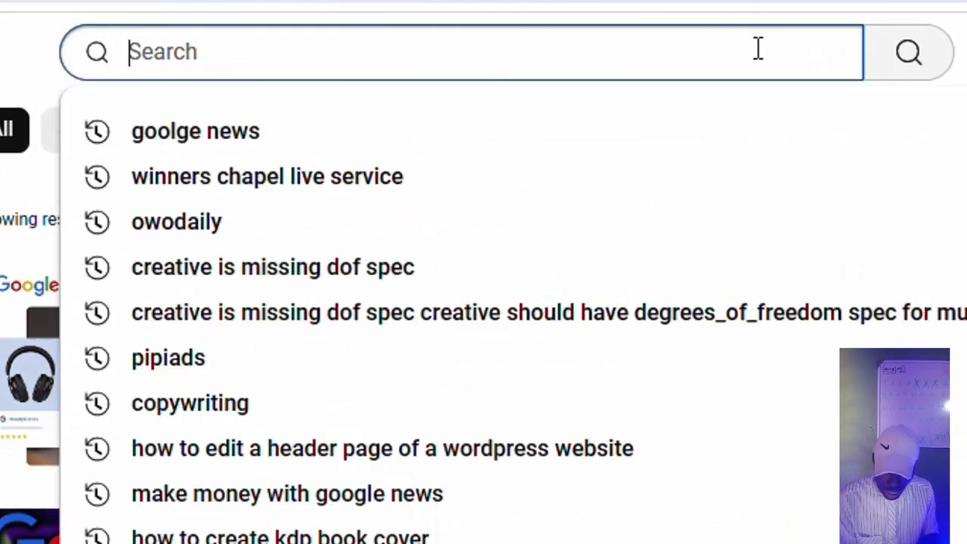
pyautogui.write('gool')
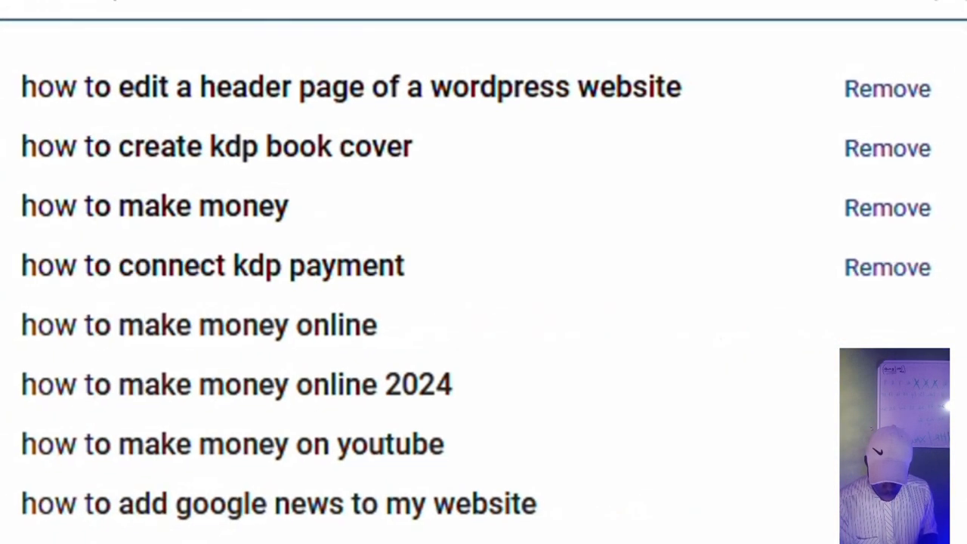
pyautogui.write('make money')
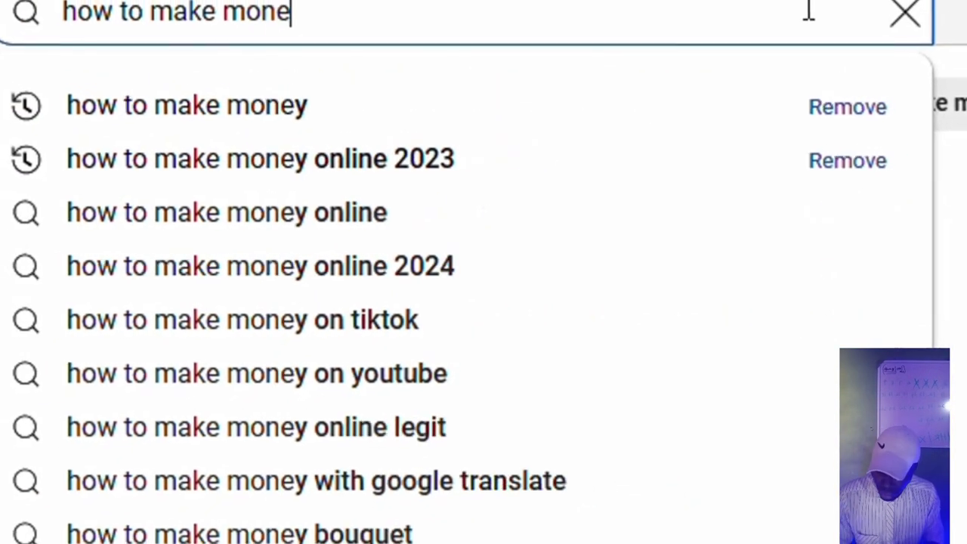
pyautogui.write(' oni')
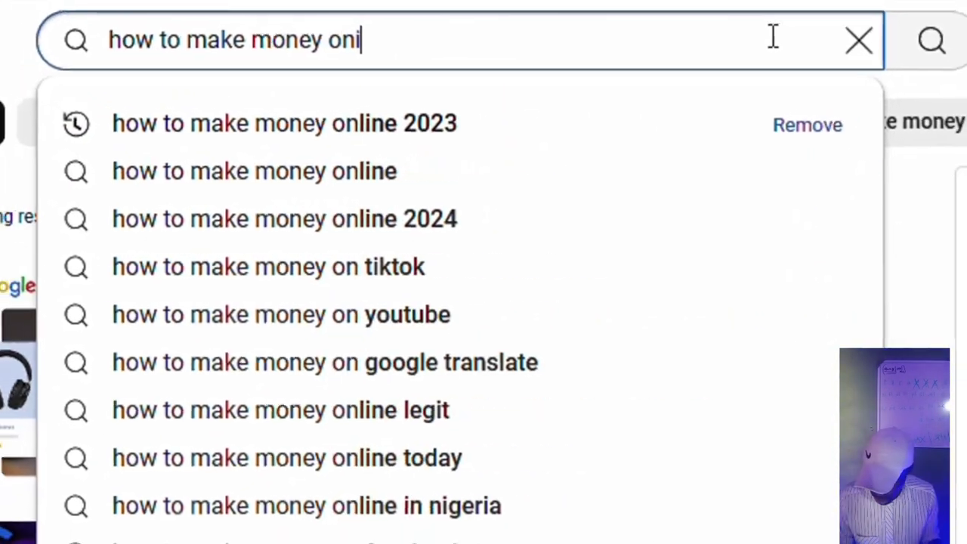
pyautogui.press('BackSpace')
pyautogui.write('li')
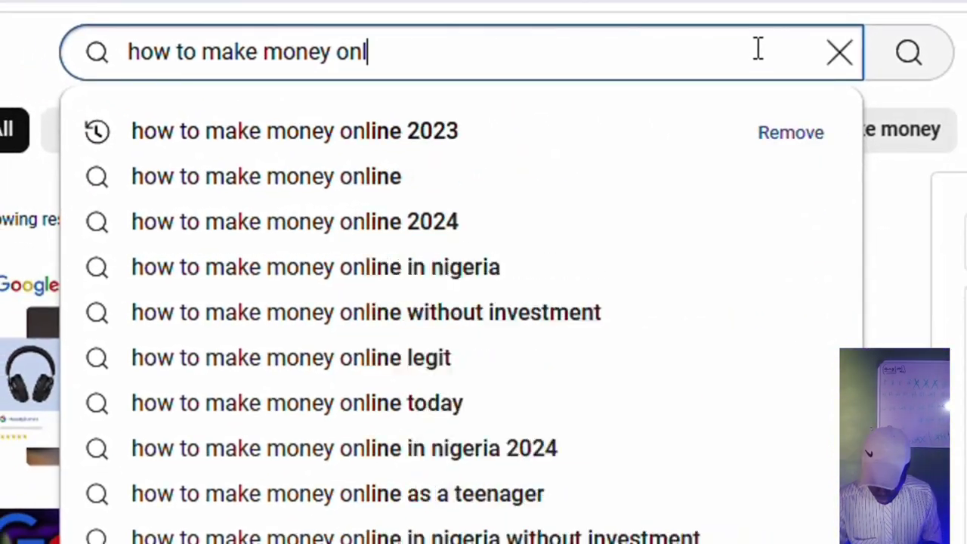
pyautogui.write('ne\\')
pyautogui.press('Return')
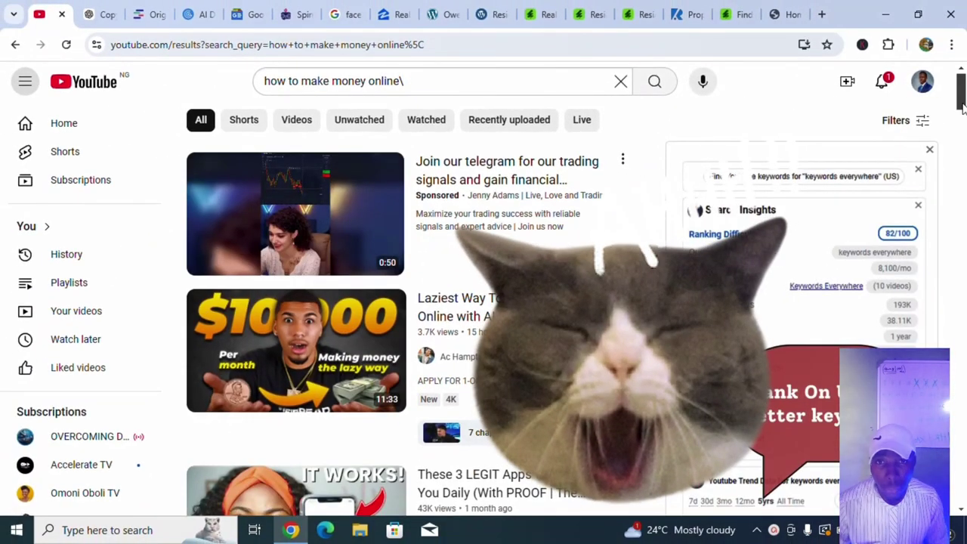
pyautogui.moveTo(962, 107); pyautogui.dragTo(937, 83)
pyautogui.click(962, 160)
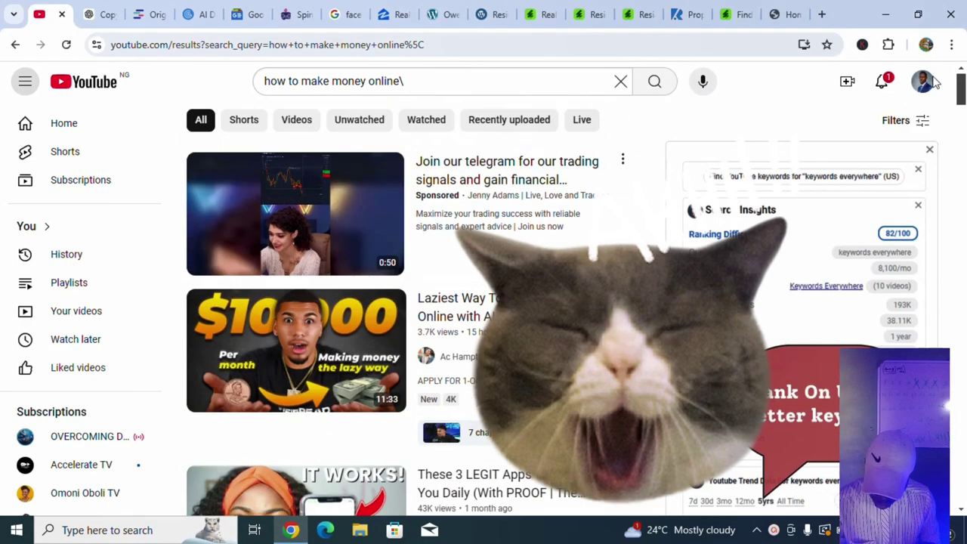
# Step: Search YouTube again for "goolge news" instead of the online-income query
pyautogui.click(620, 82)
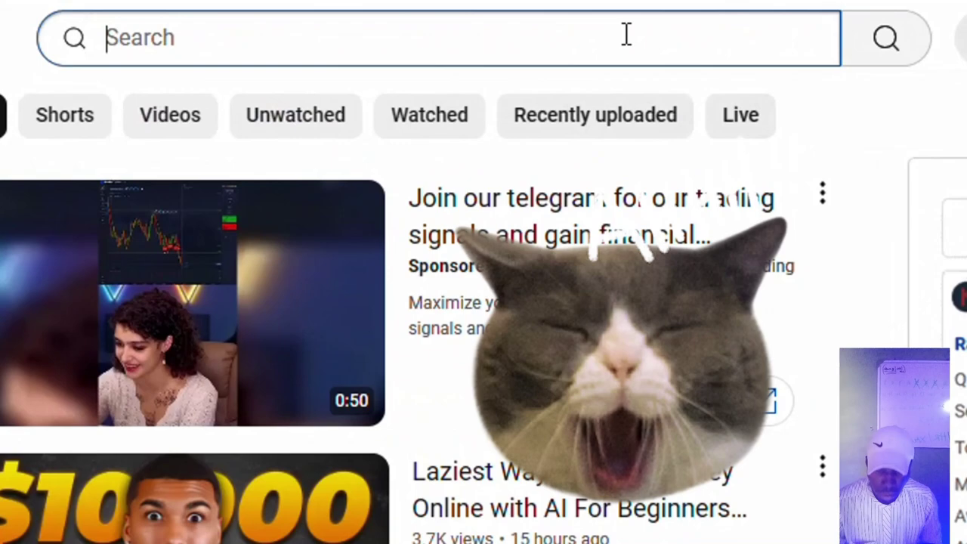
pyautogui.click(626, 34)
pyautogui.write('goolge news')
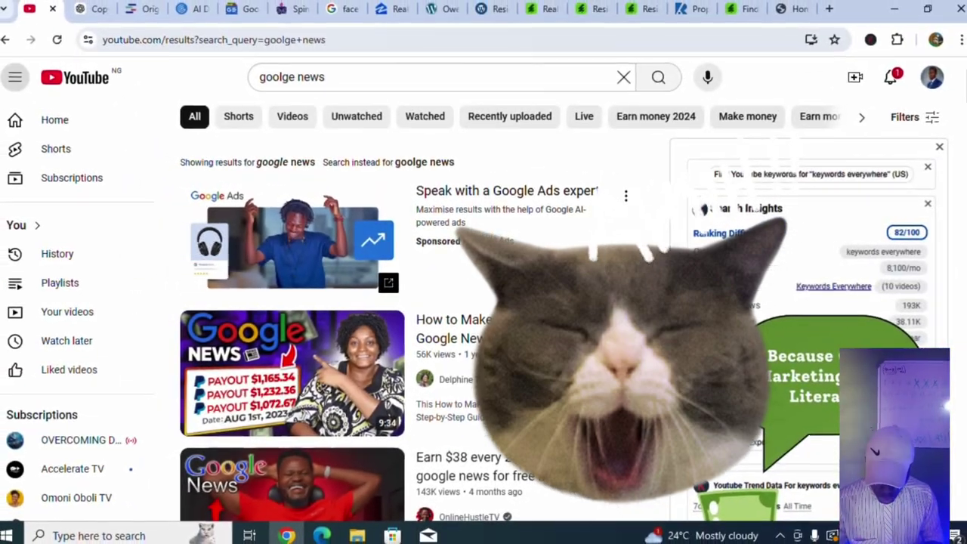
# Step: Open the AmplyCash video "$1400 PER DAY Using Google News! (FREE)" from the results and pause it
pyautogui.moveTo(964, 98); pyautogui.dragTo(964, 166)
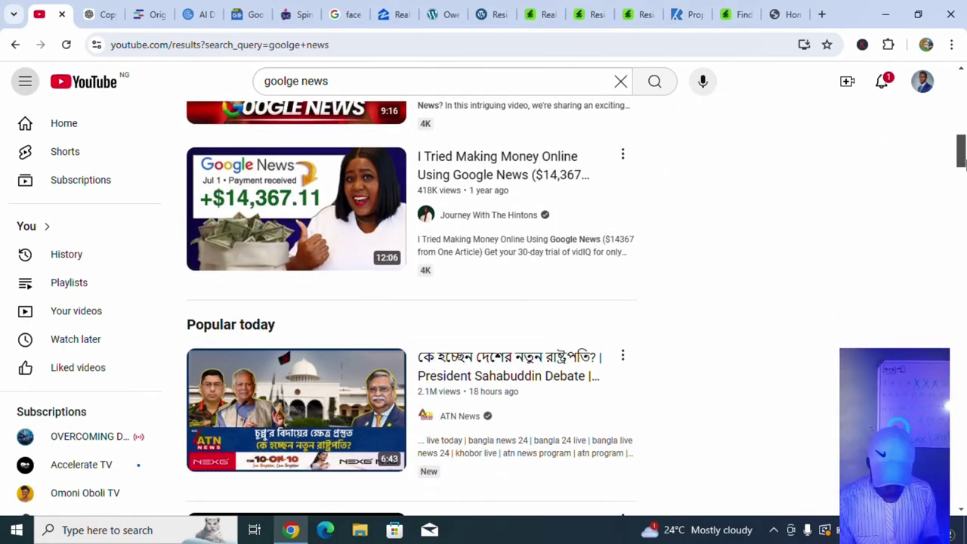
pyautogui.moveTo(963, 164); pyautogui.dragTo(963, 125)
pyautogui.moveTo(351, 394)
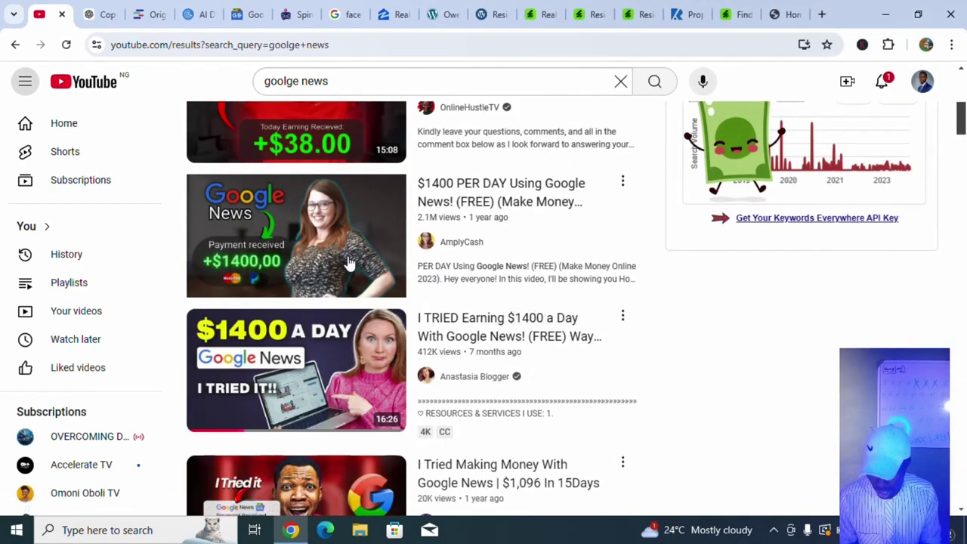
pyautogui.moveTo(325, 231)
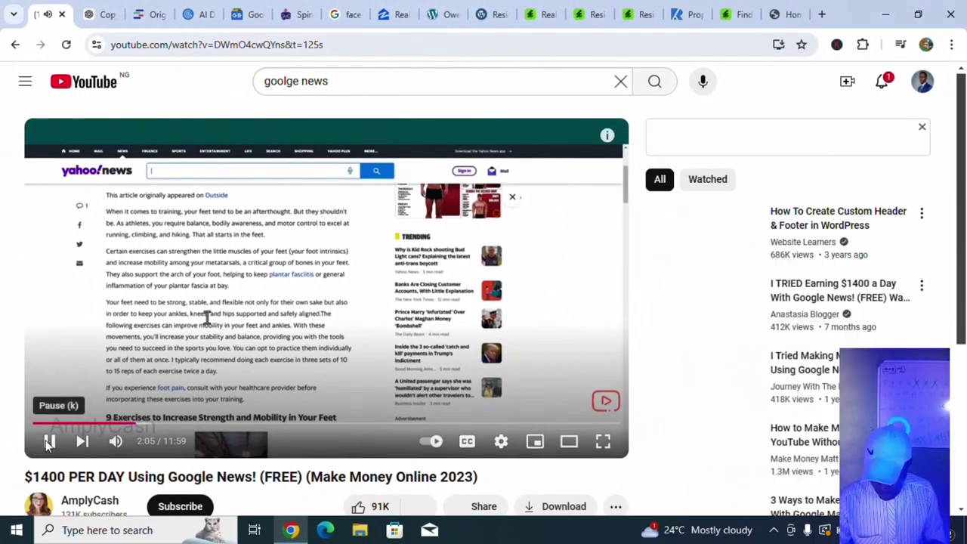
pyautogui.click(48, 444)
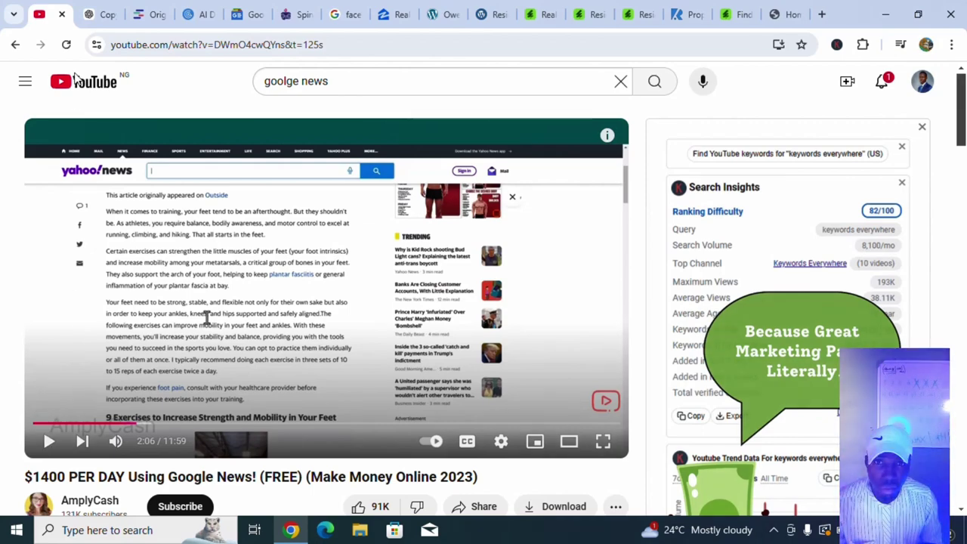
# Step: Switch to the open Google News page, search the web for "goolge news" and open the Google News result
pyautogui.click(249, 14)
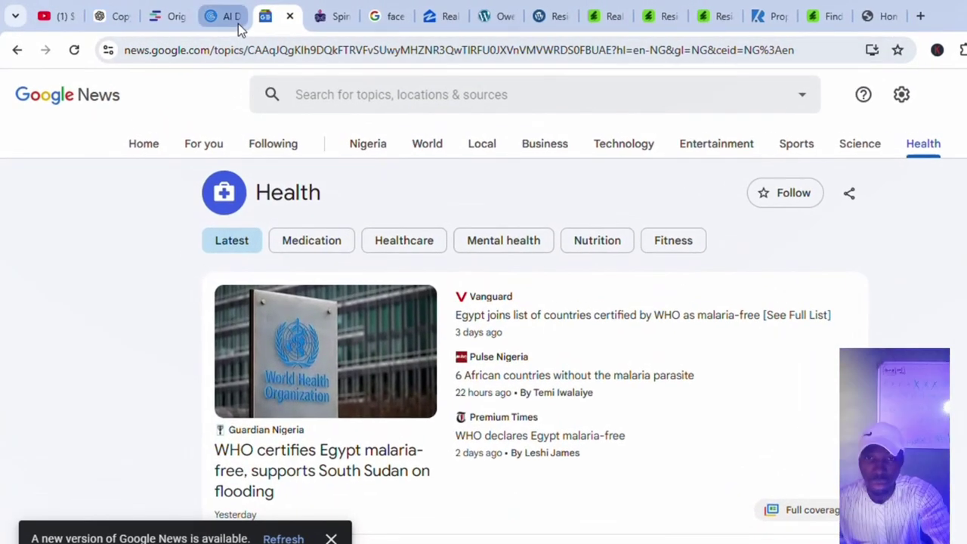
pyautogui.click(244, 50)
pyautogui.write('goolge')
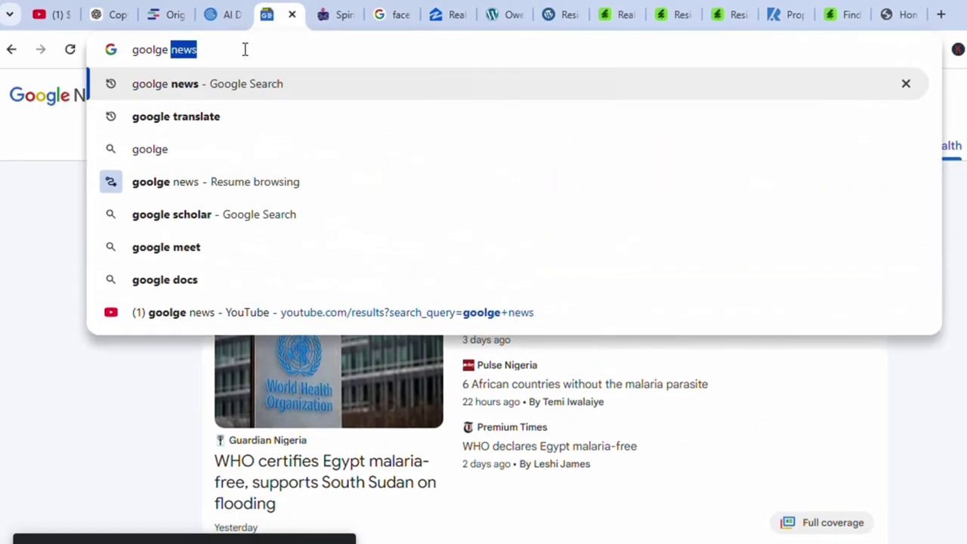
pyautogui.press('Return')
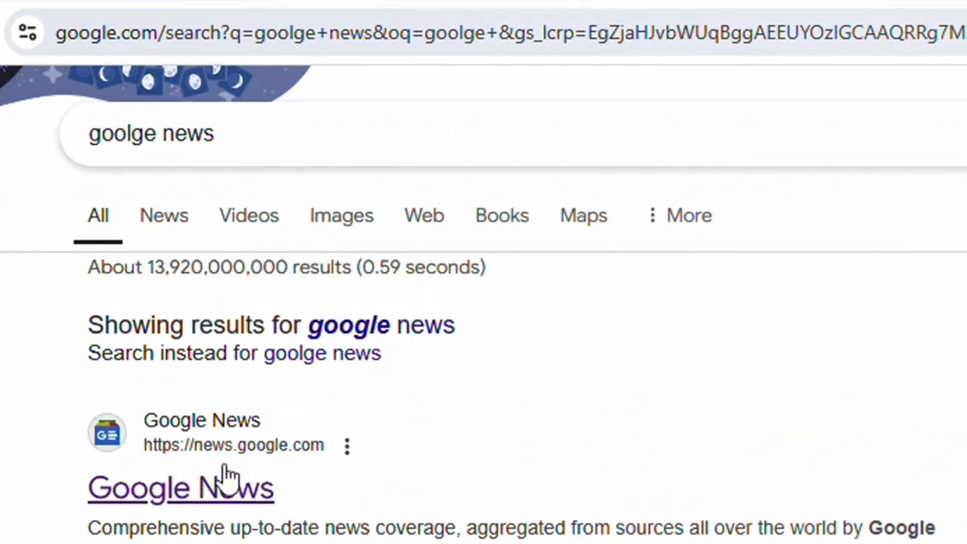
pyautogui.click(224, 468)
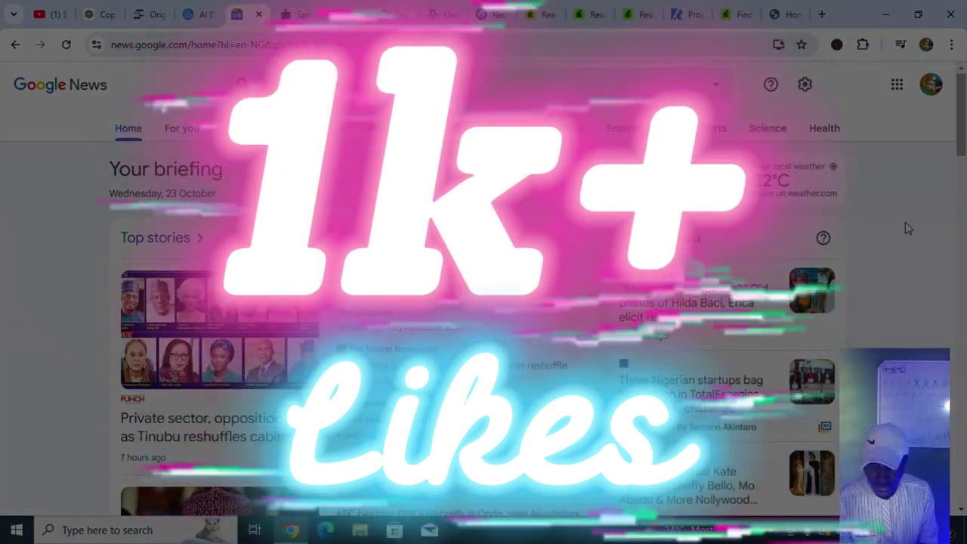
# Step: Open the Health topic in Google News
pyautogui.scroll(-3, 909, 229)
pyautogui.scroll(3, 908, 228)
pyautogui.click(825, 128)
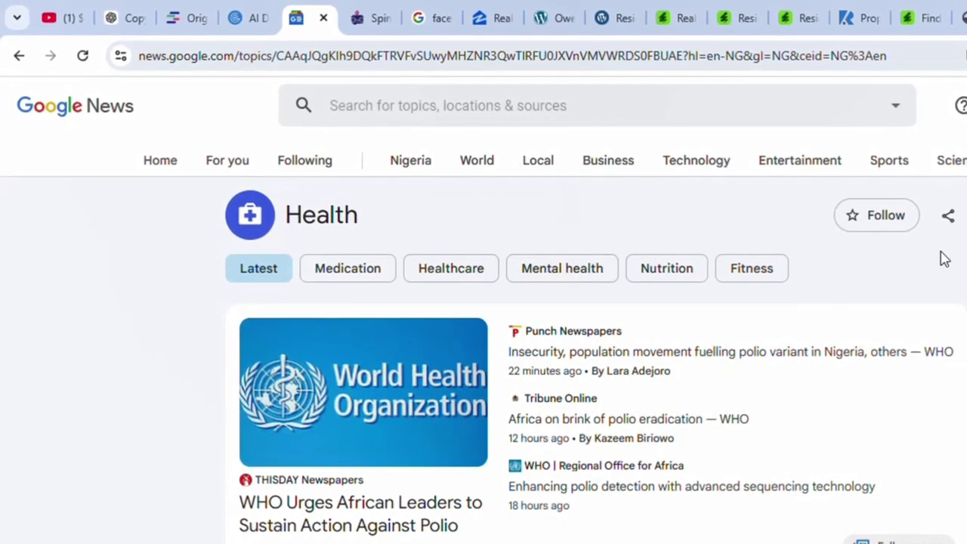
# Step: Examine the headlines listed under the Health topic and return to the start of its story list
pyautogui.scroll(-1, 589, 340)
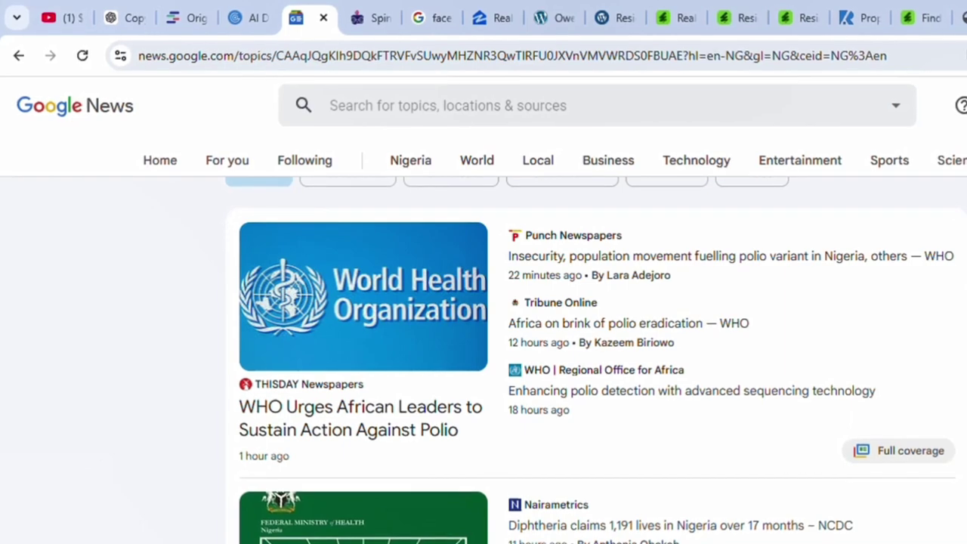
pyautogui.scroll(-1, 589, 355)
pyautogui.scroll(-1, 589, 340)
pyautogui.scroll(1, 589, 340)
pyautogui.scroll(-2, 589, 340)
pyautogui.scroll(-6, 484, 340)
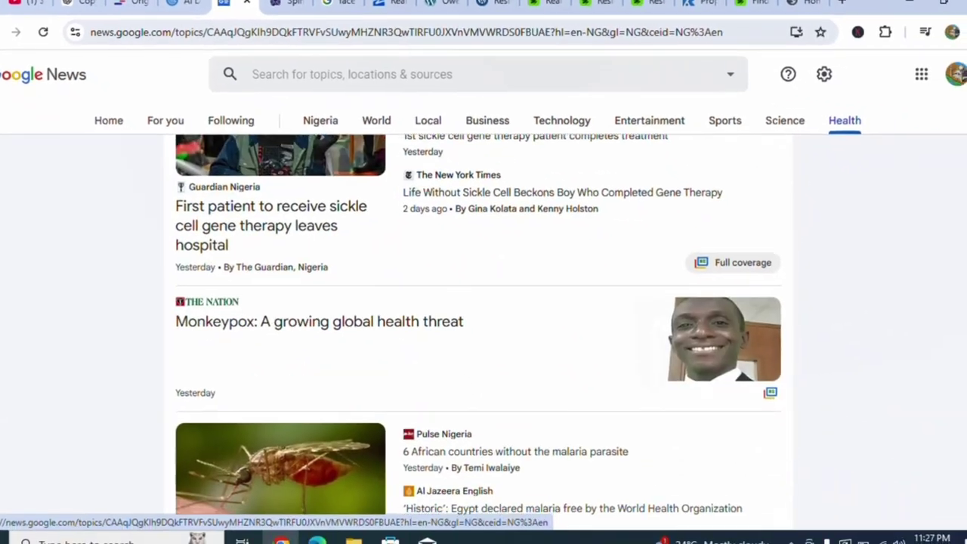
pyautogui.click(845, 120)
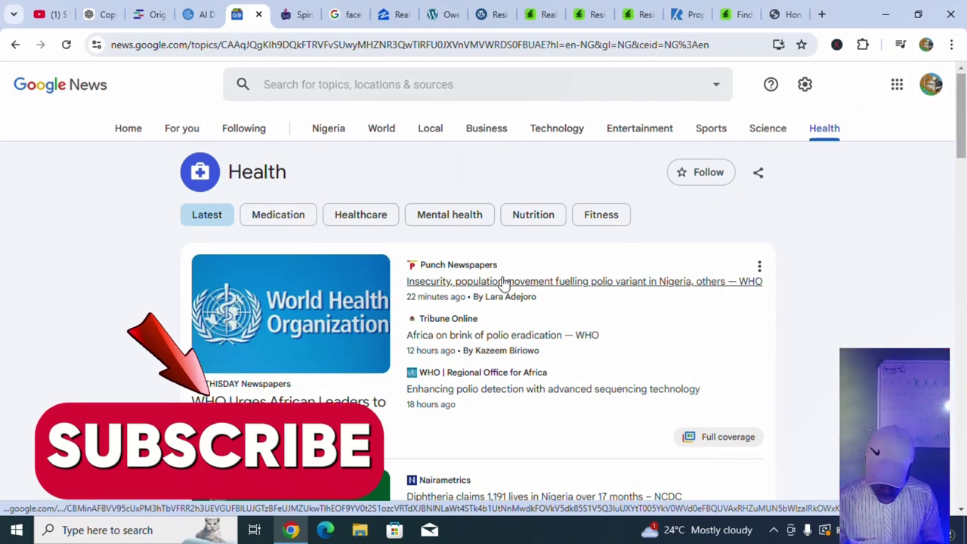
# Step: Open the Punch Newspapers article "Insecurity, population movement fuelling polio variant in Nigeria, others — WHO" and copy its headline
pyautogui.click(505, 281)
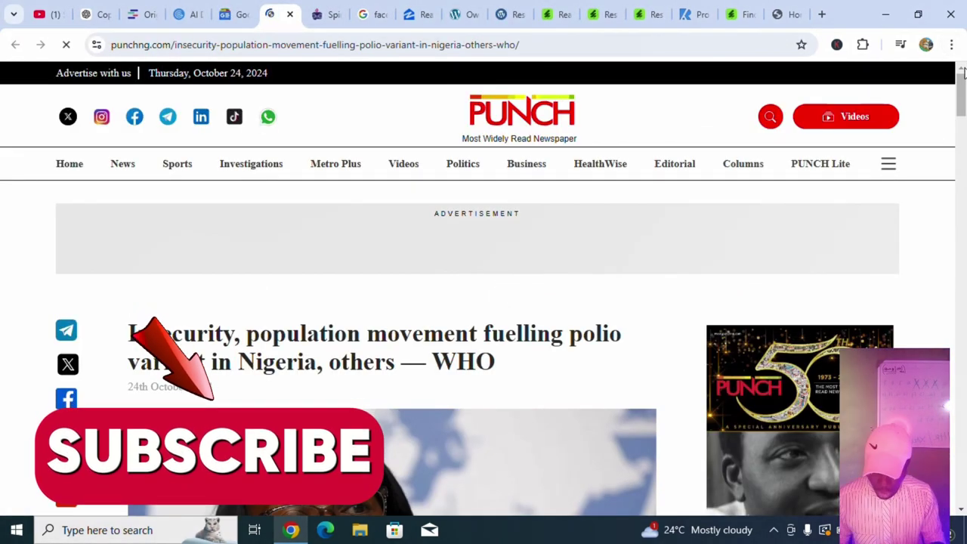
pyautogui.scroll(-1, 594, 220)
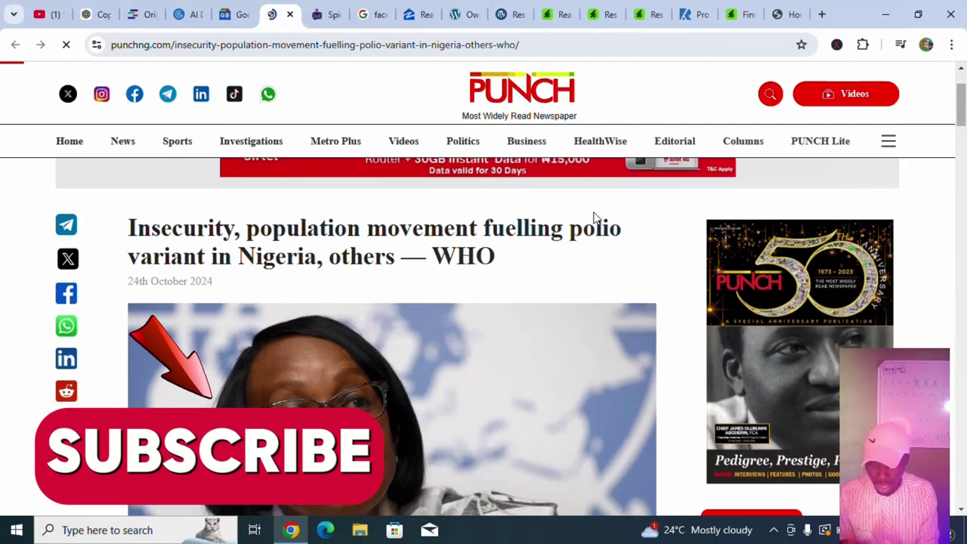
pyautogui.moveTo(489, 268); pyautogui.dragTo(129, 228)
pyautogui.rightClick(130, 241)
pyautogui.click(173, 254)
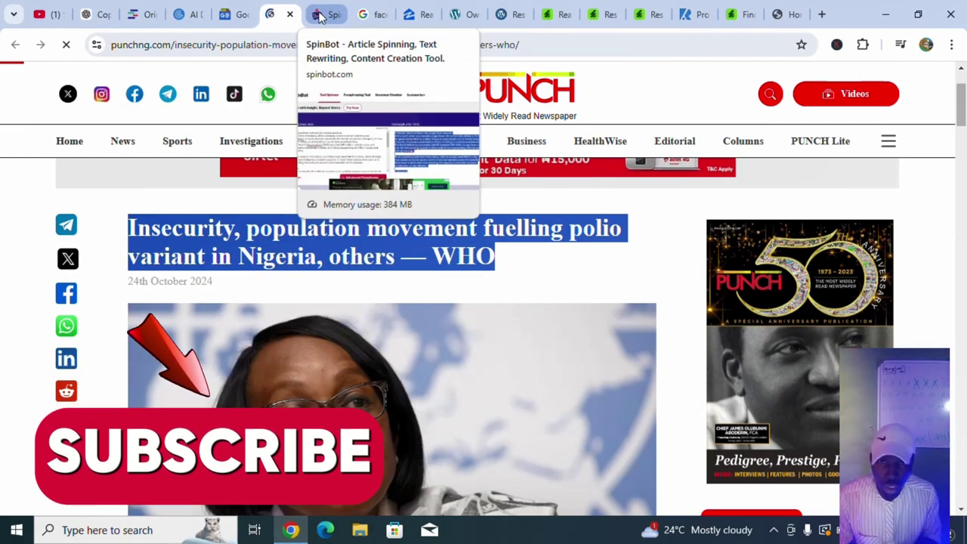
# Step: Switch to SpinBot and clear the previous article from the text to rewrite
pyautogui.click(321, 15)
pyautogui.click(269, 295)
pyautogui.hotkey('ctrl', 'a')
pyautogui.press('BackSpace')
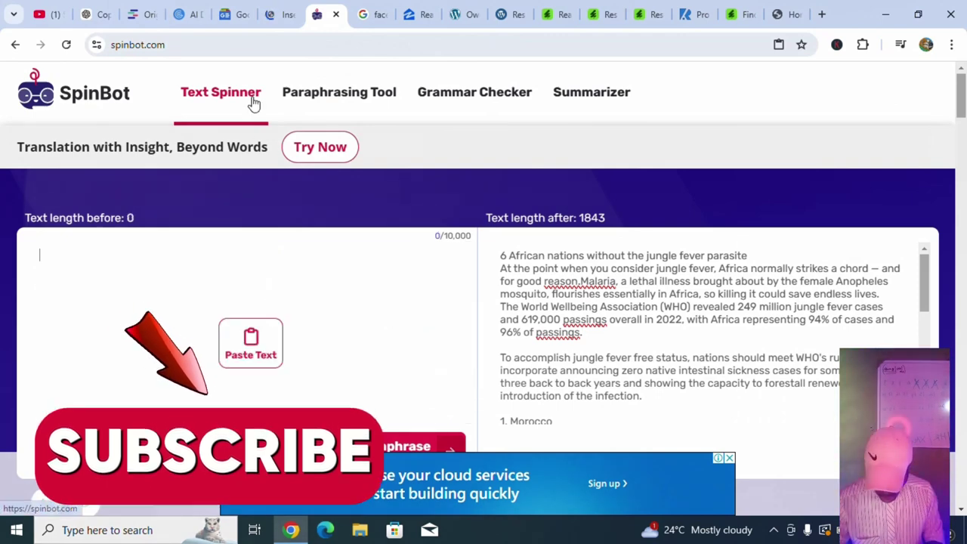
# Step: Search the web for "spinbot" and open the SpinBot article spinning site
pyautogui.click(240, 43)
pyautogui.press('BackSpace')
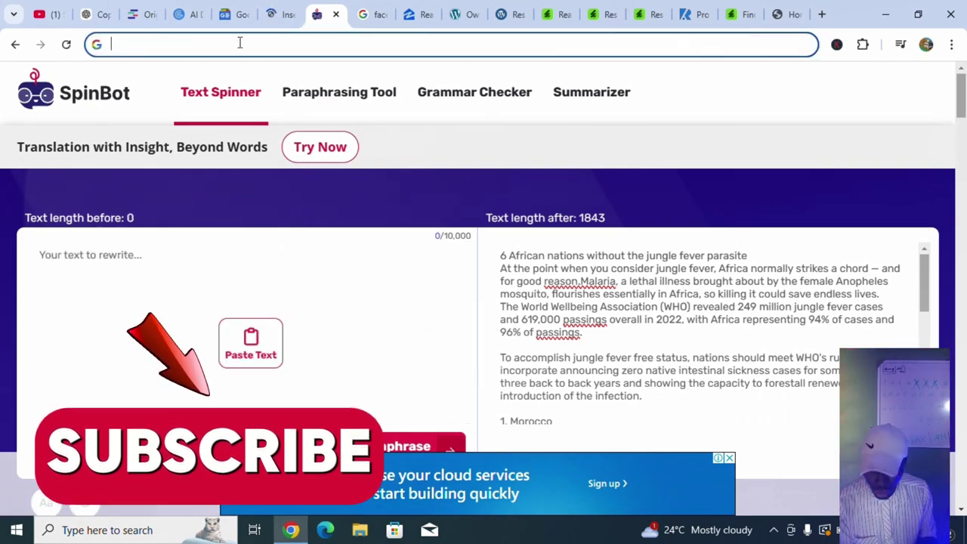
pyautogui.write('spinbot')
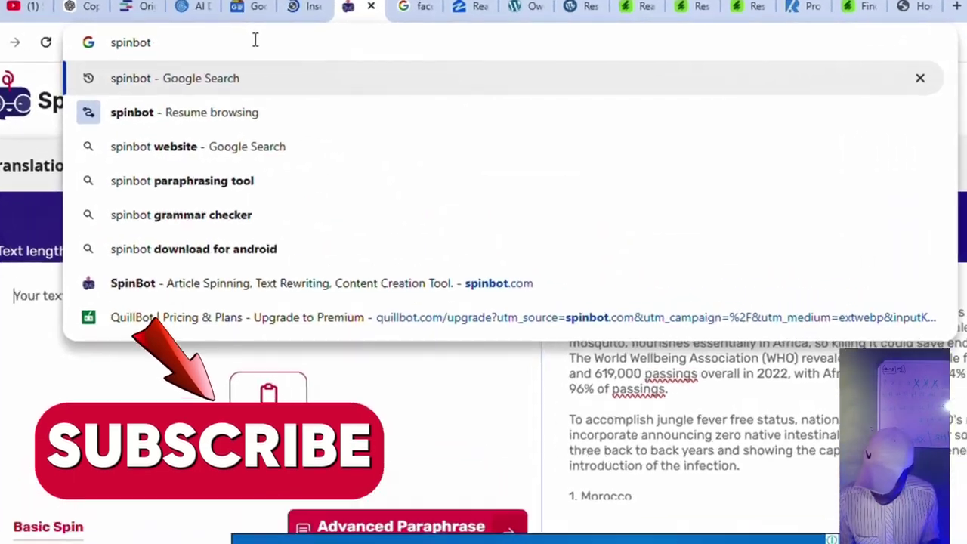
pyautogui.press('Return')
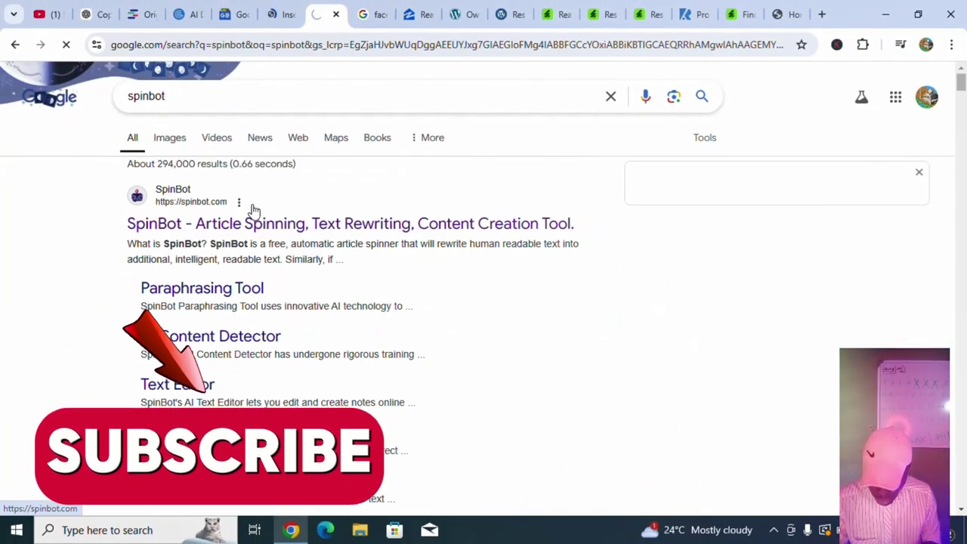
pyautogui.click(254, 211)
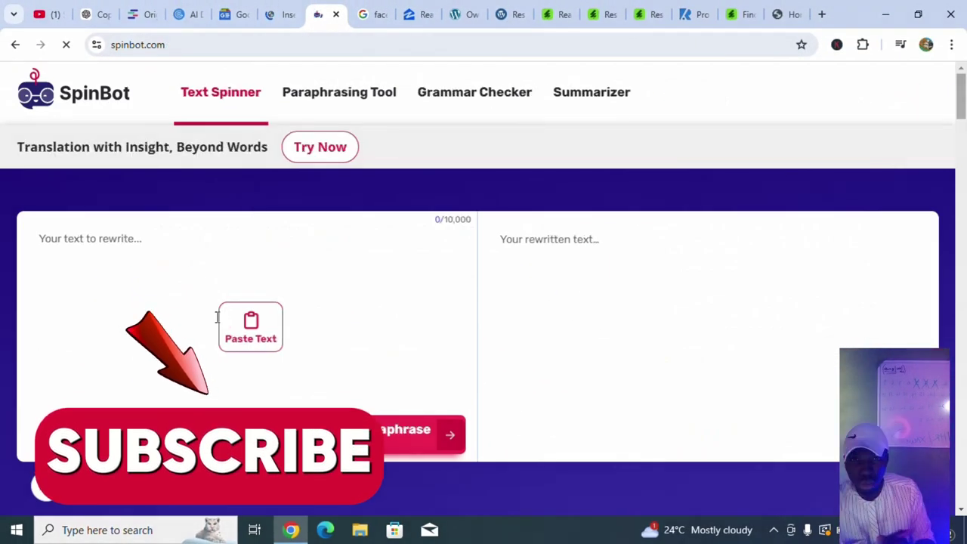
# Step: Return to the Punch polio article, dismiss the ad, and copy its first four paragraphs, ending at "declared in 2022."
pyautogui.click(276, 13)
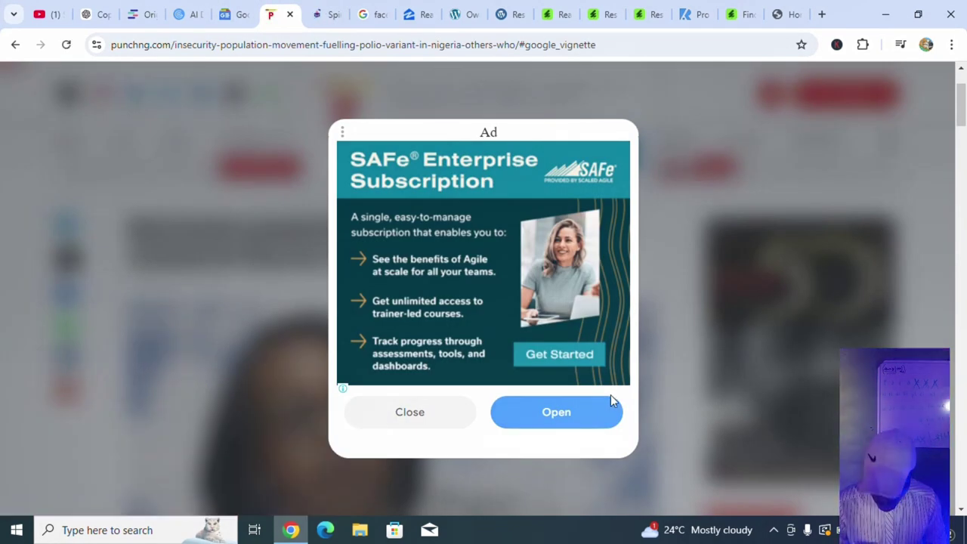
pyautogui.click(410, 414)
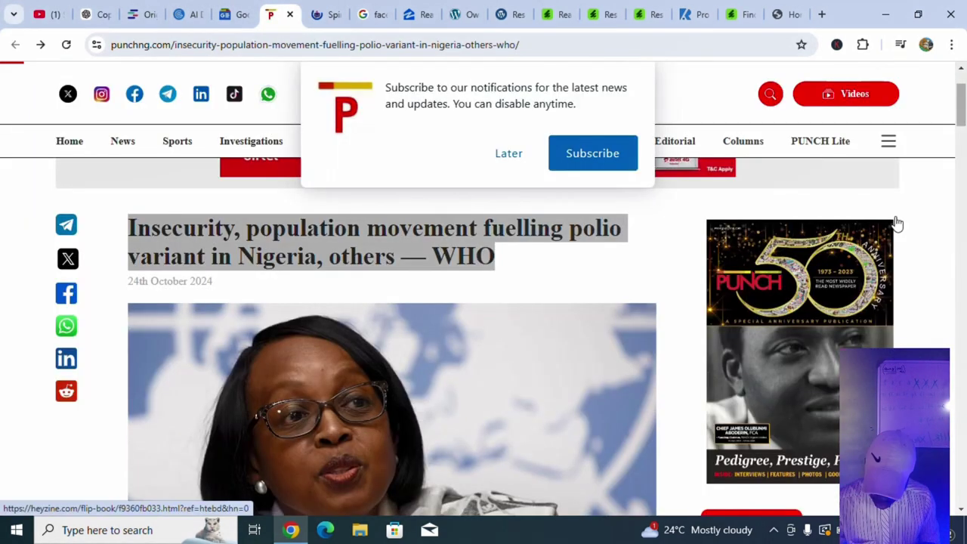
pyautogui.moveTo(964, 91); pyautogui.dragTo(964, 163)
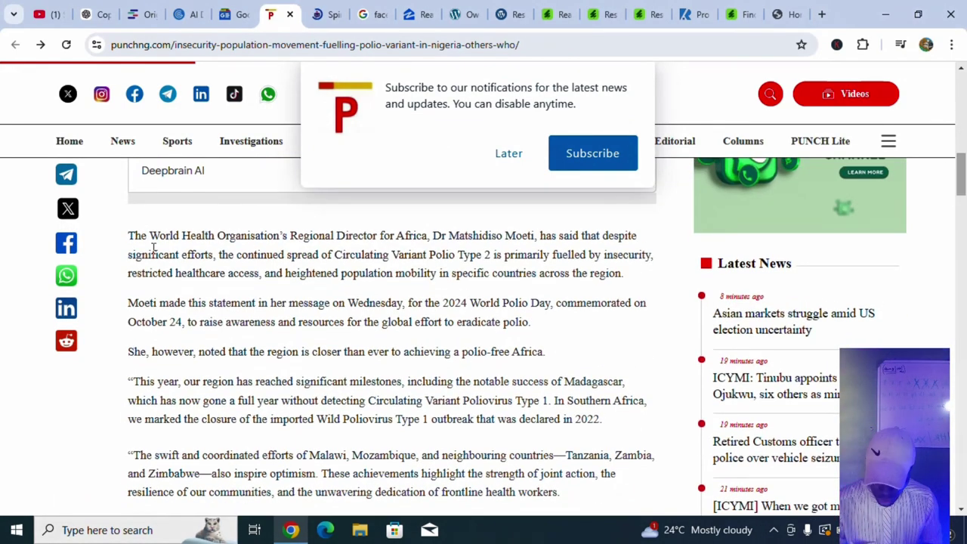
pyautogui.moveTo(130, 236); pyautogui.dragTo(506, 474)
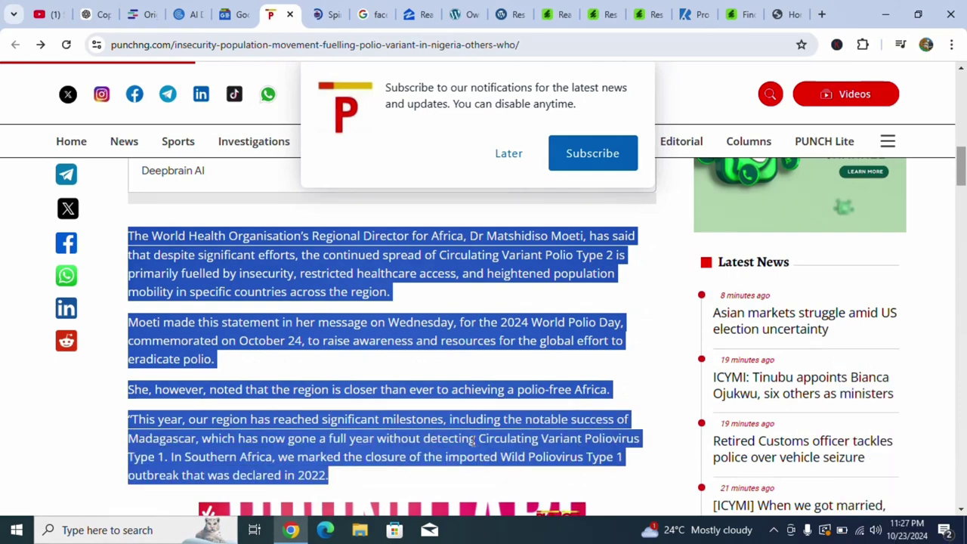
pyautogui.rightClick(473, 244)
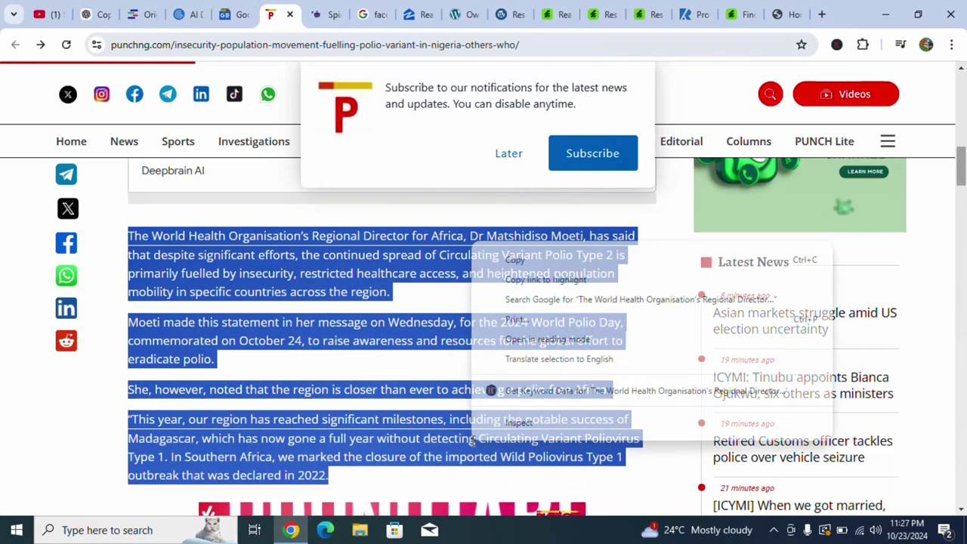
pyautogui.click(515, 260)
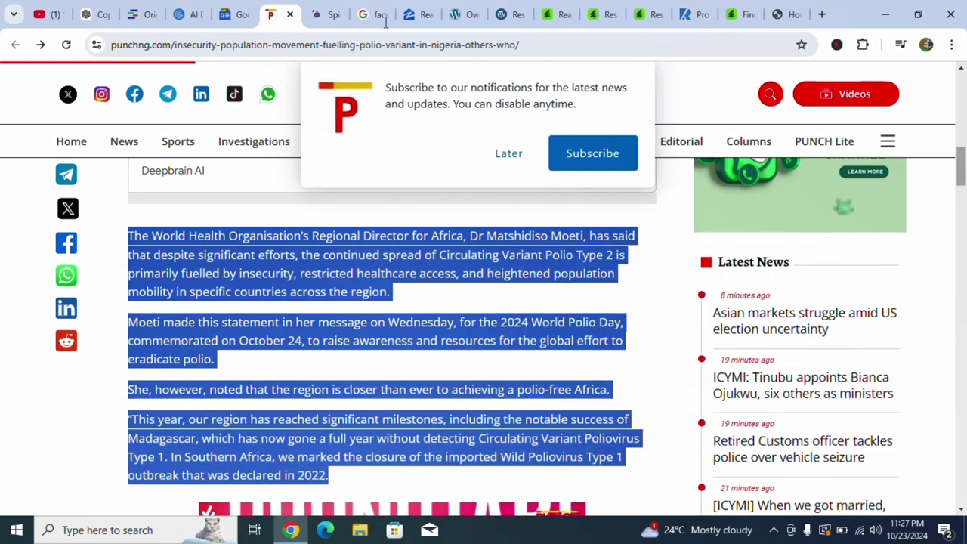
# Step: Paste the copied article paragraphs into SpinBot's text to rewrite and run a Basic Spin
pyautogui.click(330, 13)
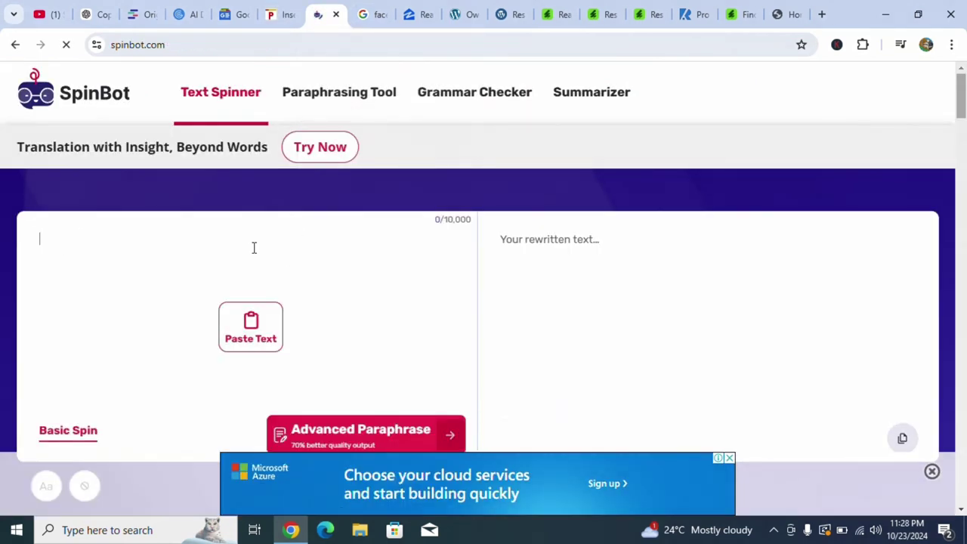
pyautogui.hotkey('ctrl', 'v')
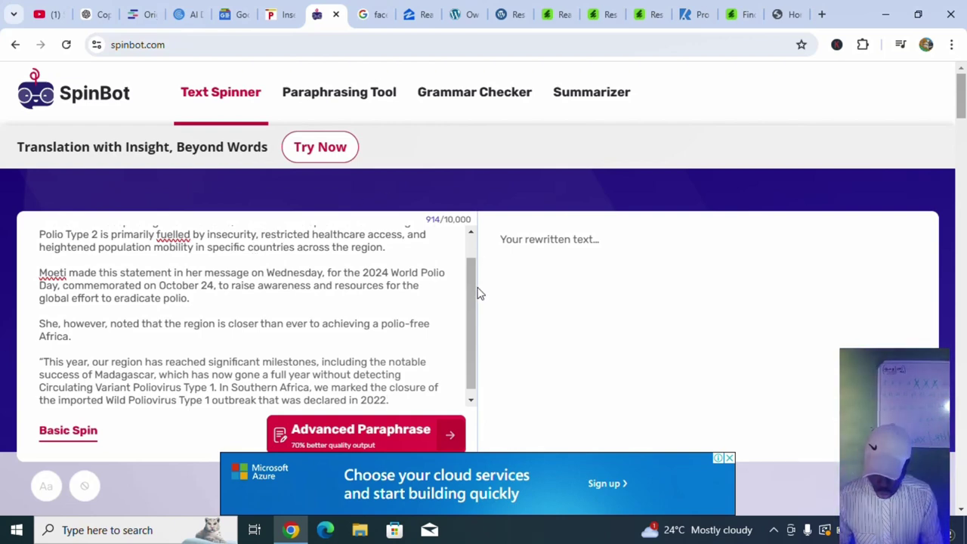
pyautogui.scroll(1, 476, 294)
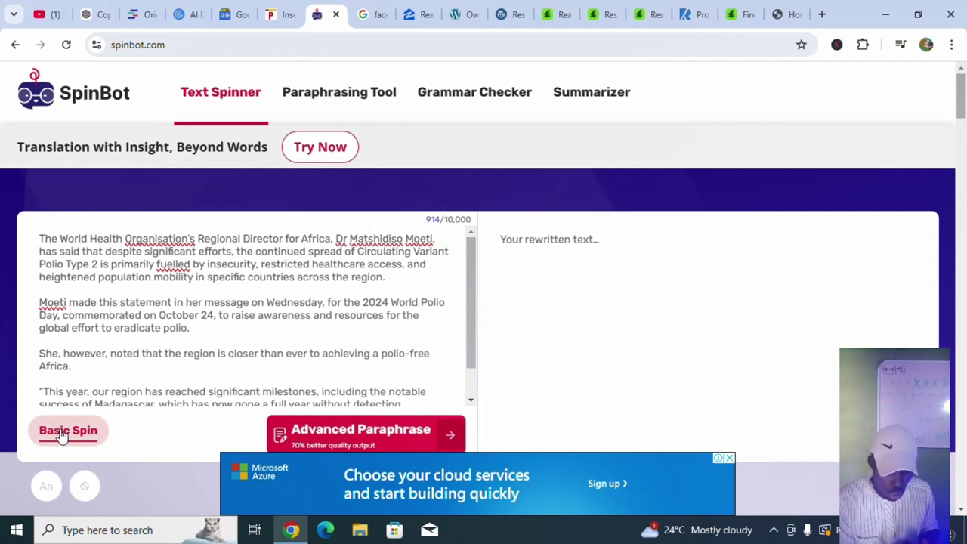
pyautogui.click(64, 435)
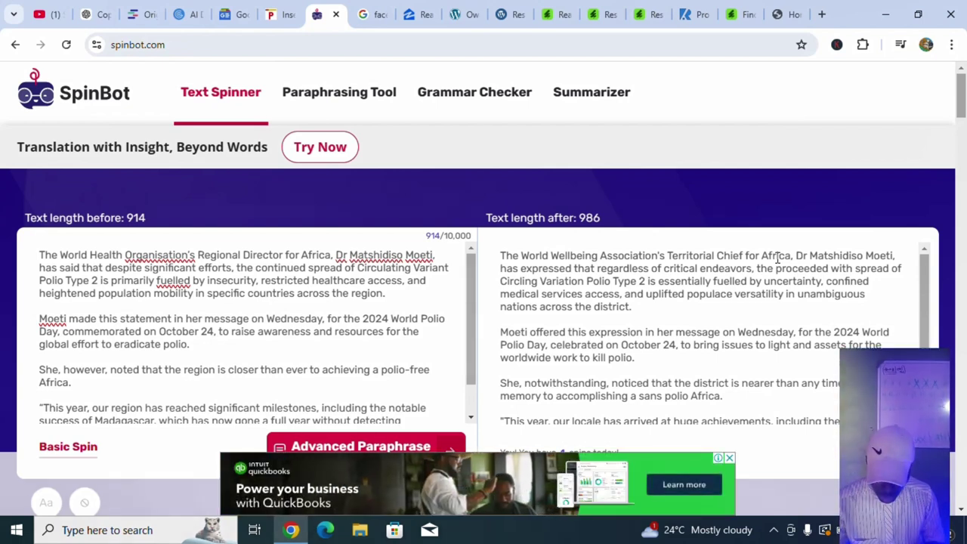
# Step: Copy the entire rewritten version of the article from SpinBot
pyautogui.click(774, 324)
pyautogui.hotkey('ctrl', 'a')
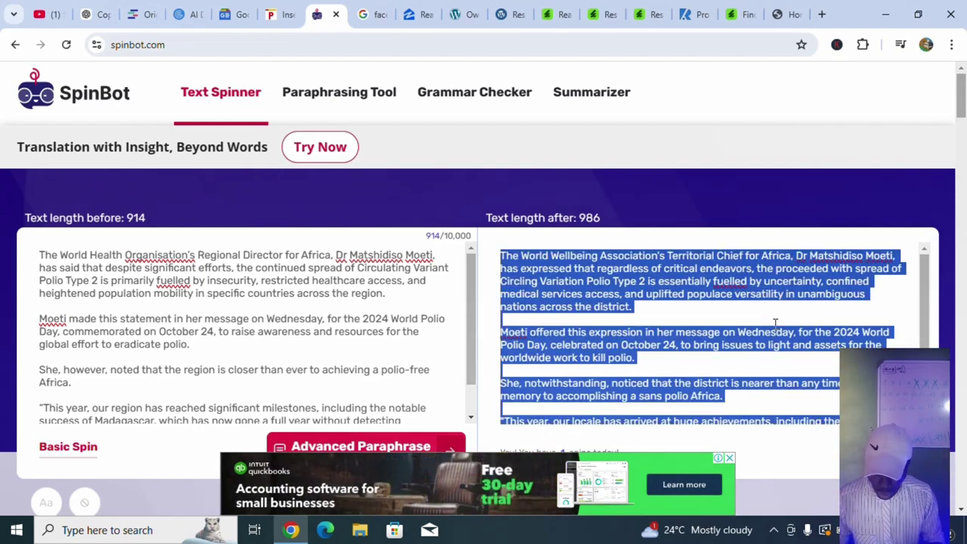
pyautogui.rightClick(775, 323)
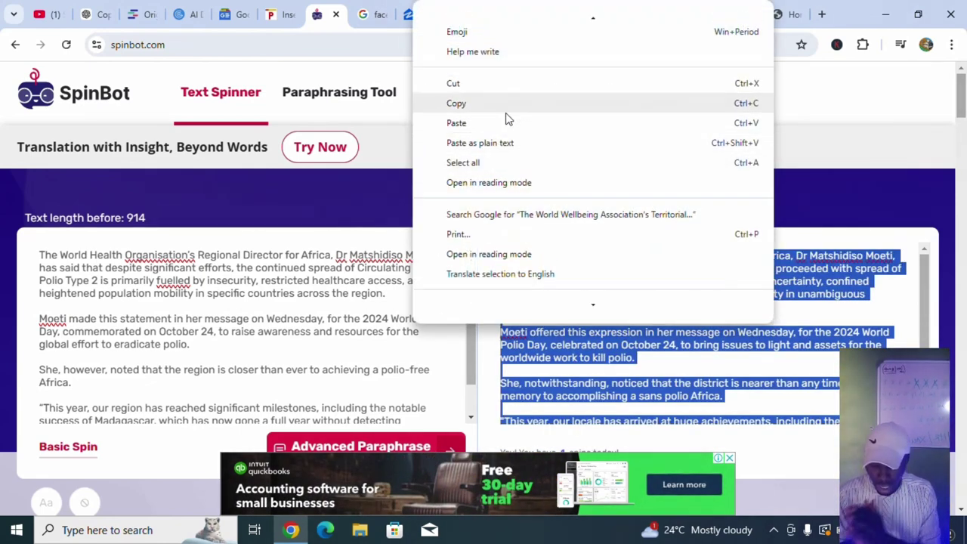
pyautogui.click(497, 103)
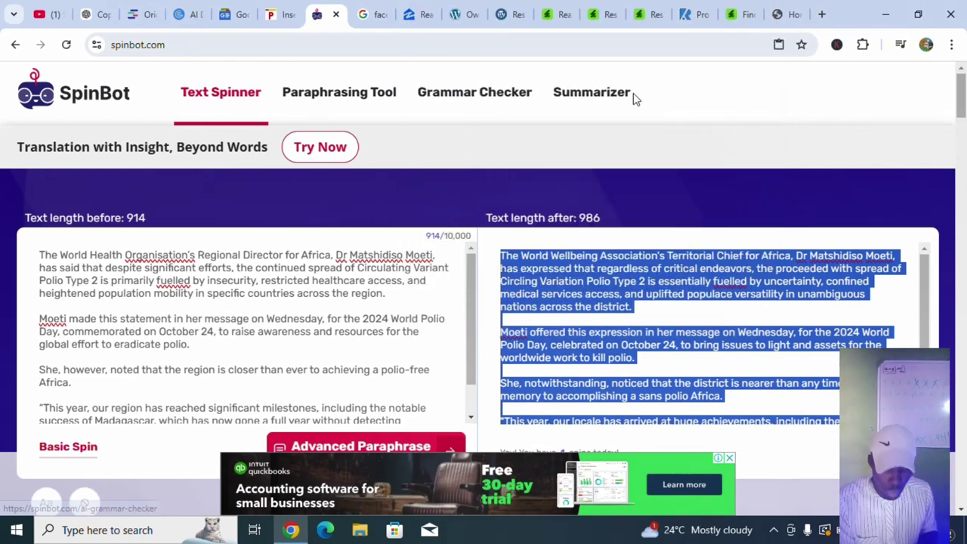
# Step: Search the web for "eatingwell" in a new tab and open the EatingWell website
pyautogui.click(822, 13)
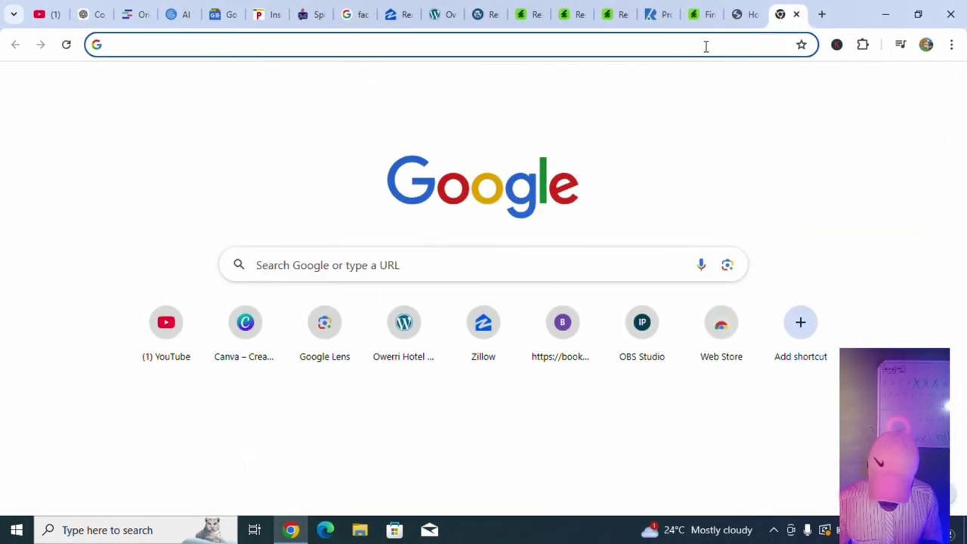
pyautogui.click(706, 46)
pyautogui.write('ear')
pyautogui.press('BackSpace')
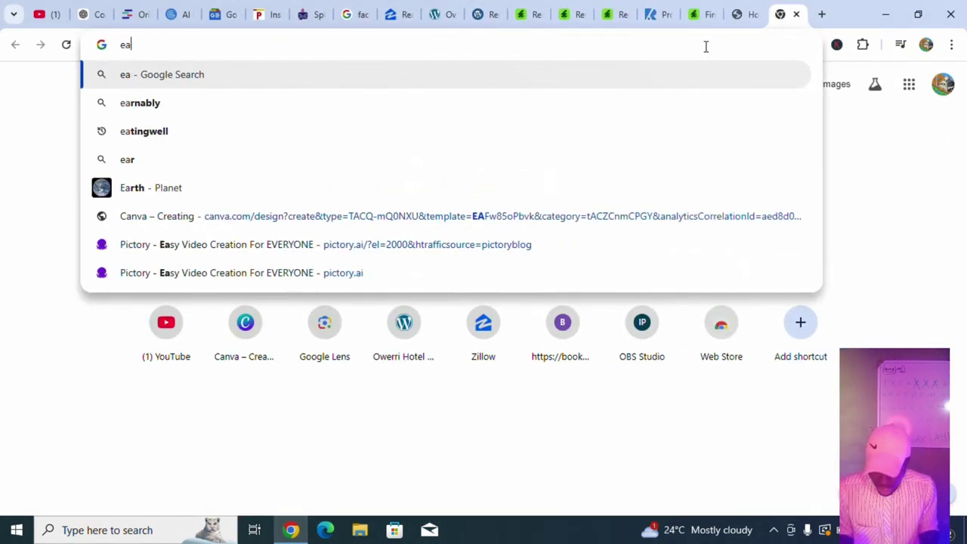
pyautogui.write('t')
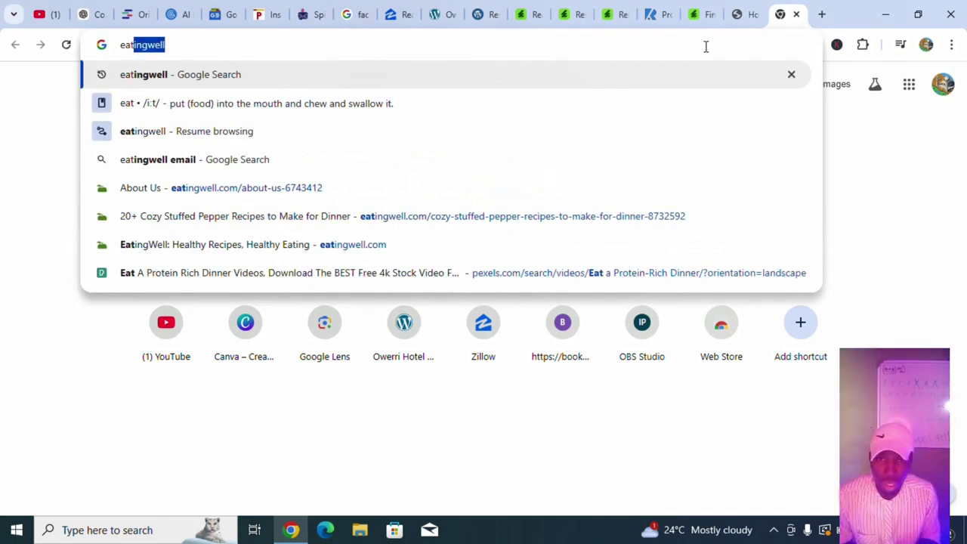
pyautogui.press('Return')
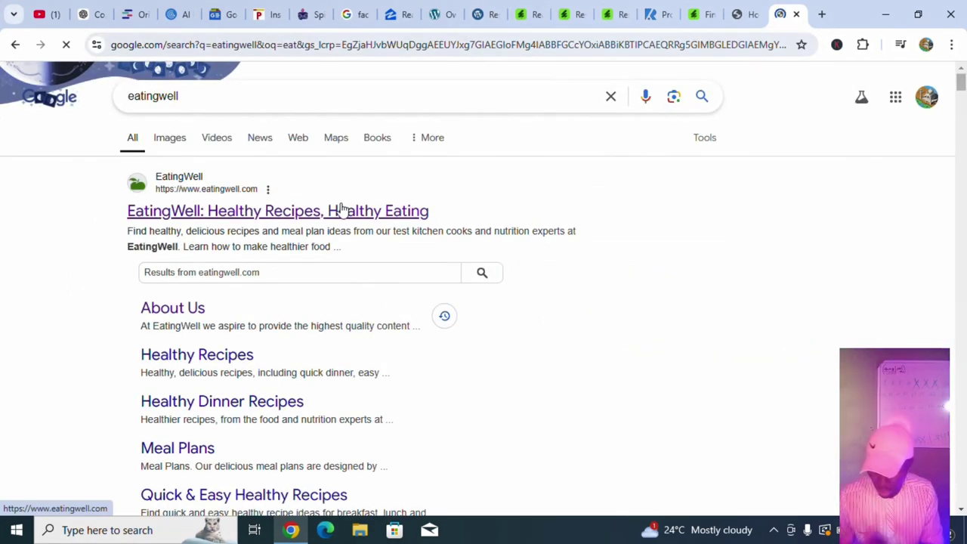
pyautogui.click(341, 210)
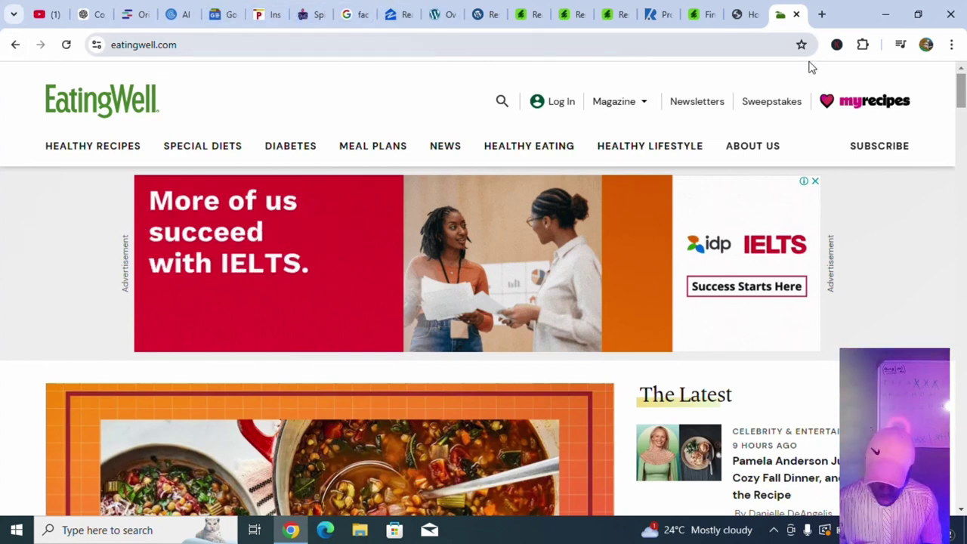
# Step: Search for "plagiarism checker free" in another new tab and open the Duplichecker.com plagiarism checker
pyautogui.click(822, 14)
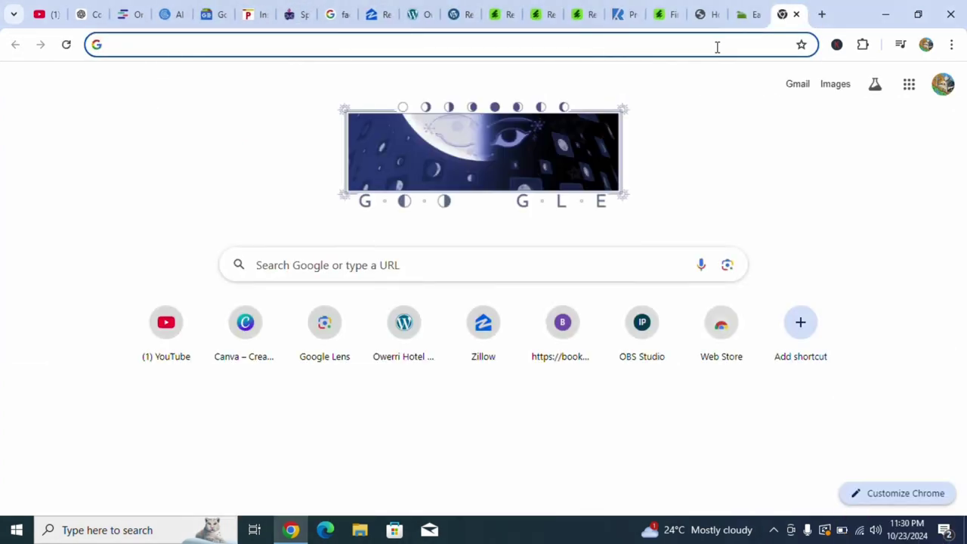
pyautogui.write('pa')
pyautogui.press('BackSpace')
pyautogui.write('lagiarism checker free')
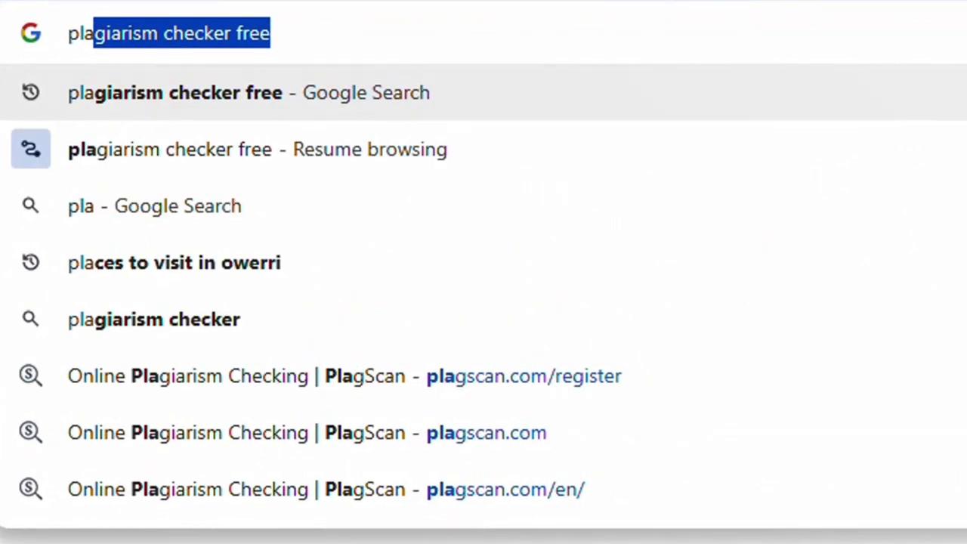
pyautogui.press('Right')
pyautogui.press('Return')
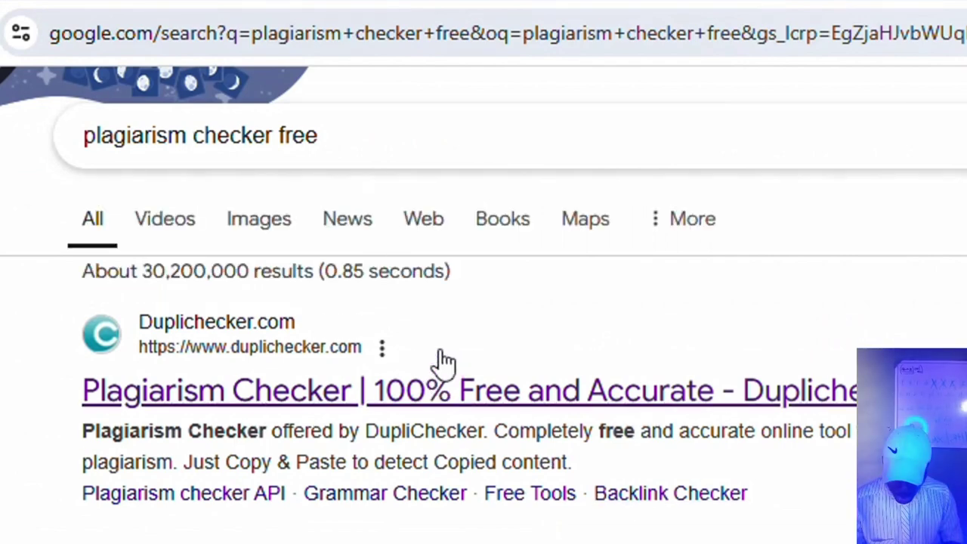
pyautogui.click(444, 362)
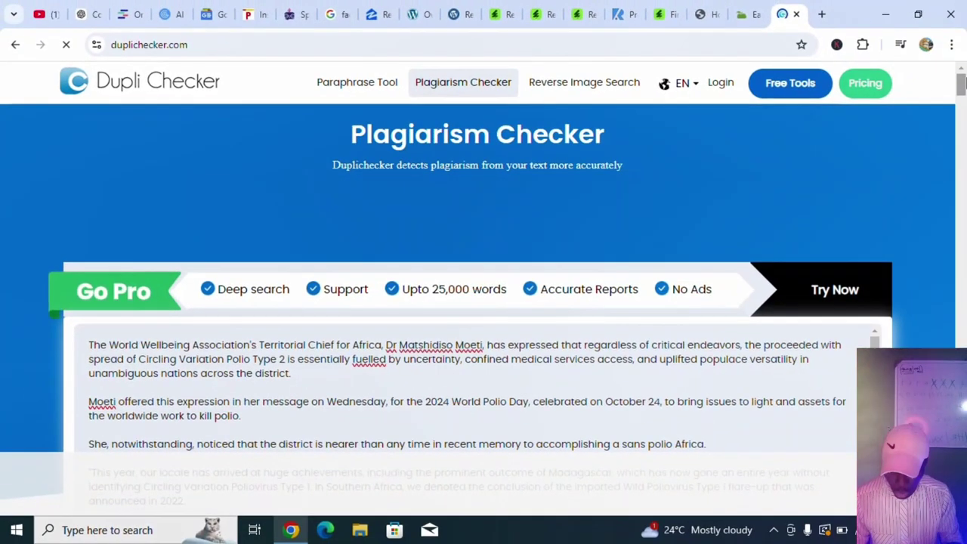
# Step: Run a plagiarism check on the rewritten article in DupliChecker, completing the robot verification, and review the results
pyautogui.scroll(-3, 484, 303)
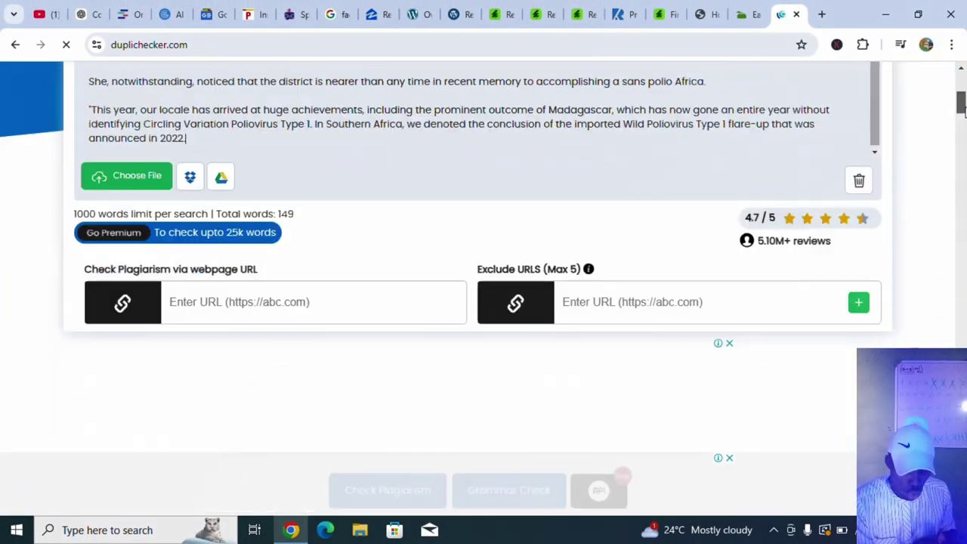
pyautogui.scroll(-4, 929, 134)
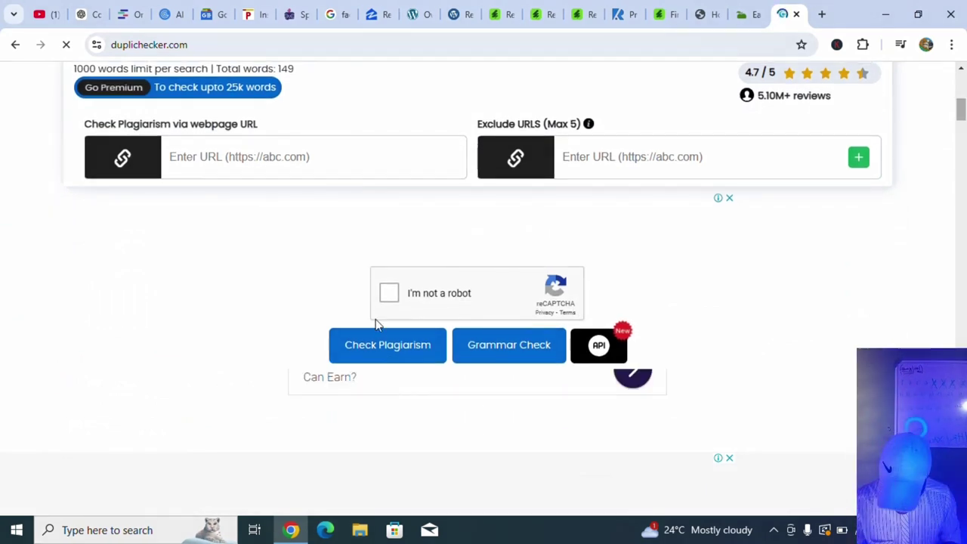
pyautogui.click(390, 295)
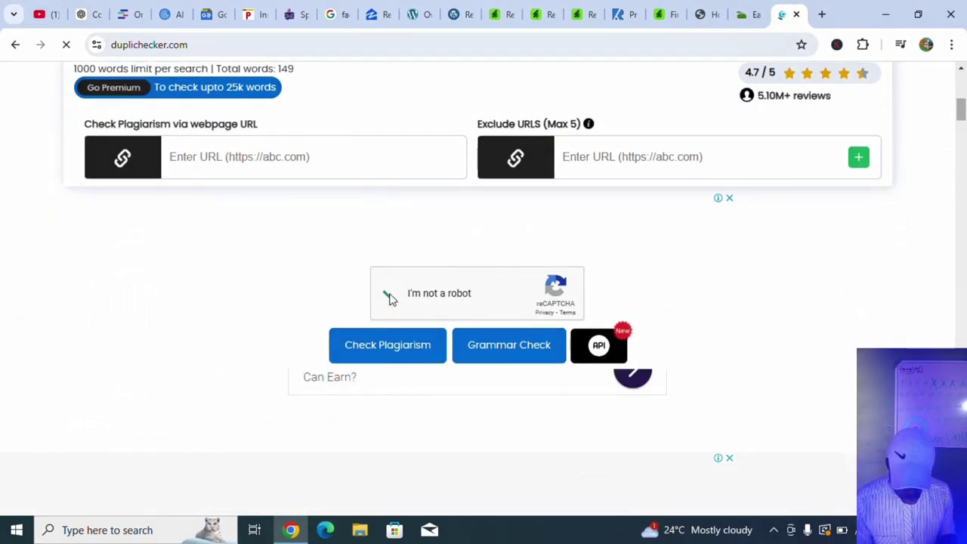
pyautogui.click(390, 353)
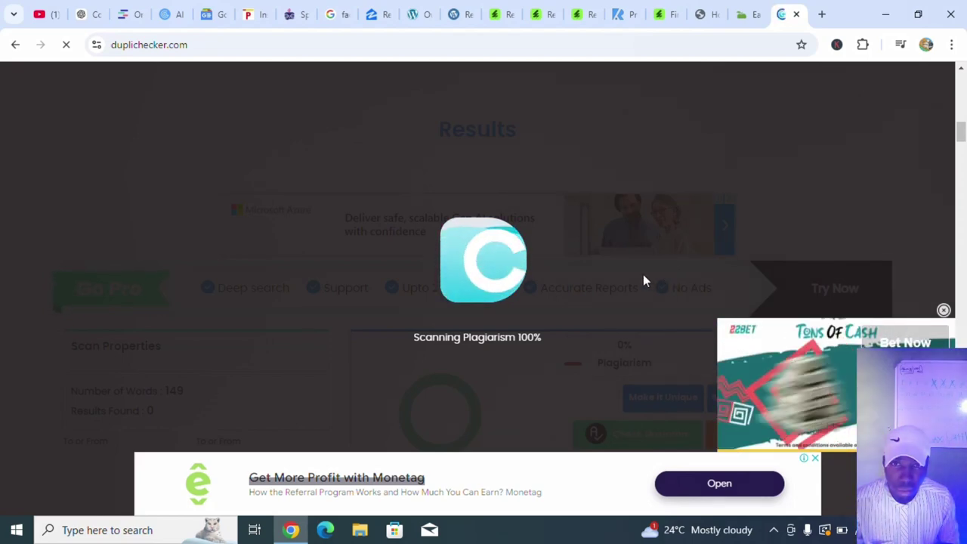
pyautogui.click(945, 311)
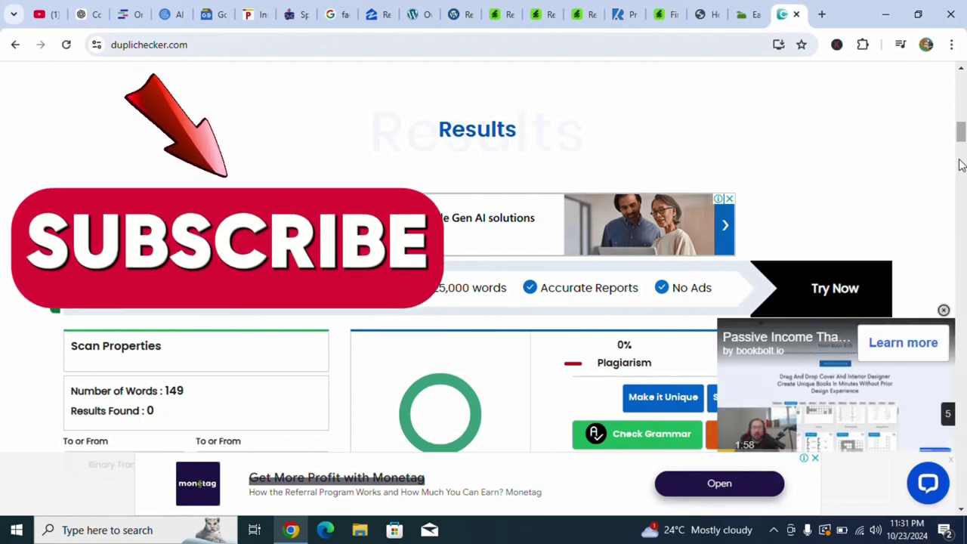
pyautogui.moveTo(963, 144)
pyautogui.mouseDown()
pyautogui.moveTo(963, 135)
pyautogui.moveTo(963, 149)
pyautogui.mouseUp()
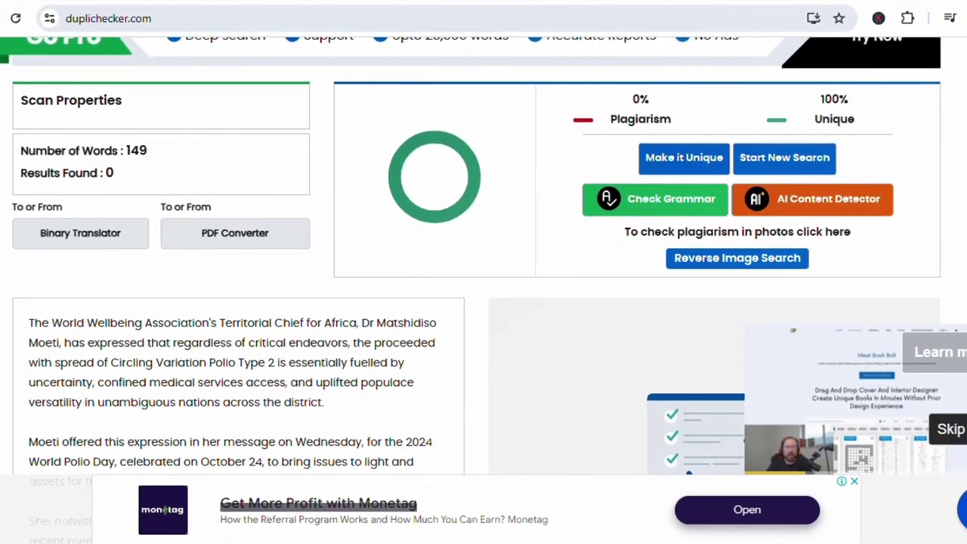
pyautogui.scroll(10, 483, 272)
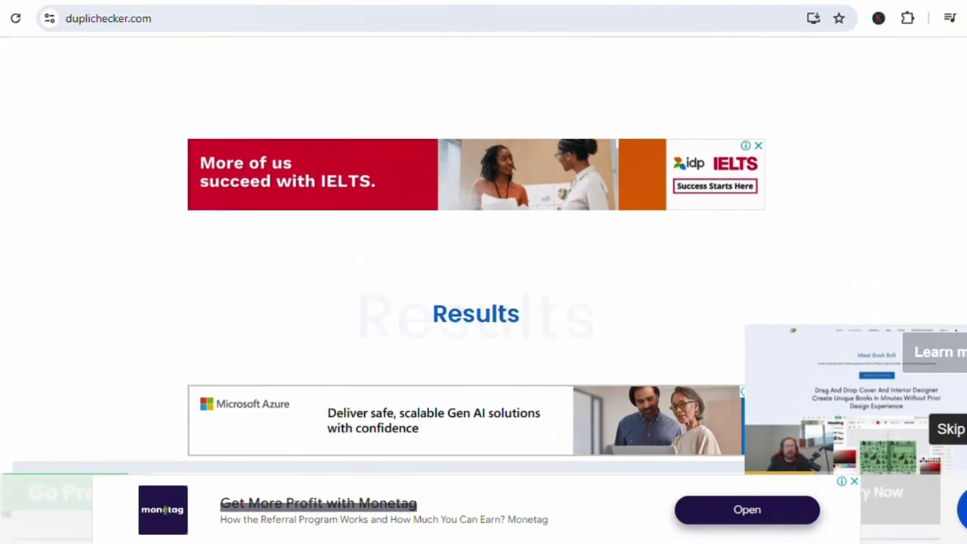
pyautogui.scroll(5, 483, 272)
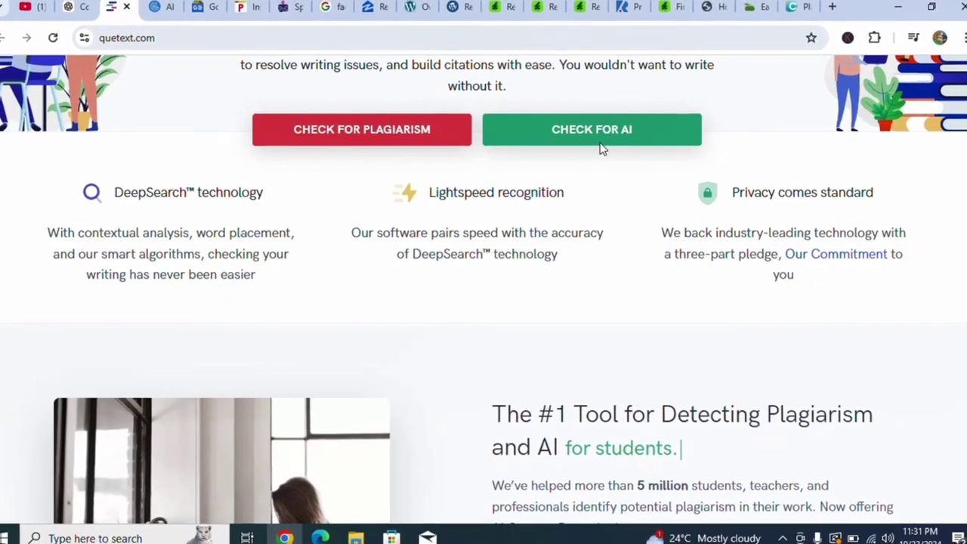
# Step: Switch to Quetext, paste the rewritten article into its plagiarism checker, run the check and dismiss the Google sign-in prompt
pyautogui.click(393, 139)
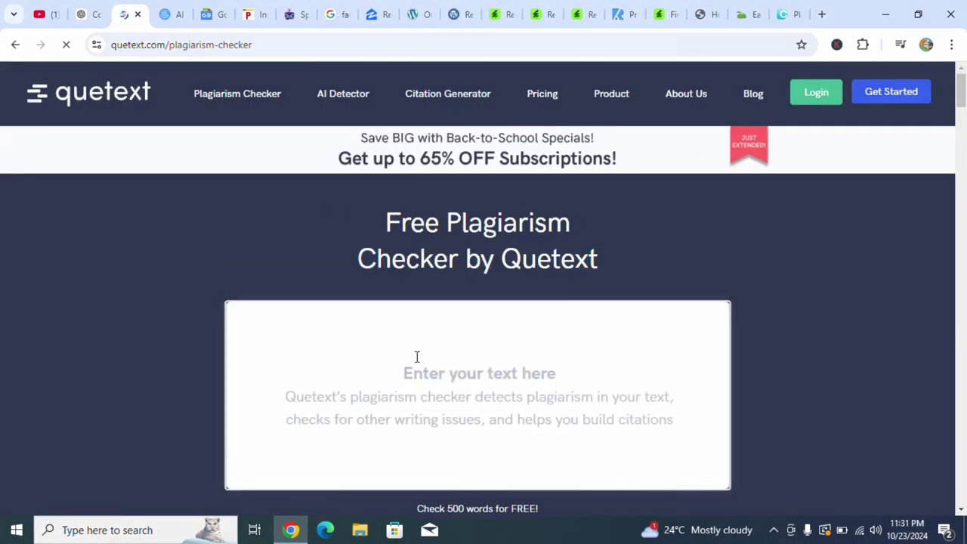
pyautogui.click(416, 357)
pyautogui.hotkey('ctrl', 'v')
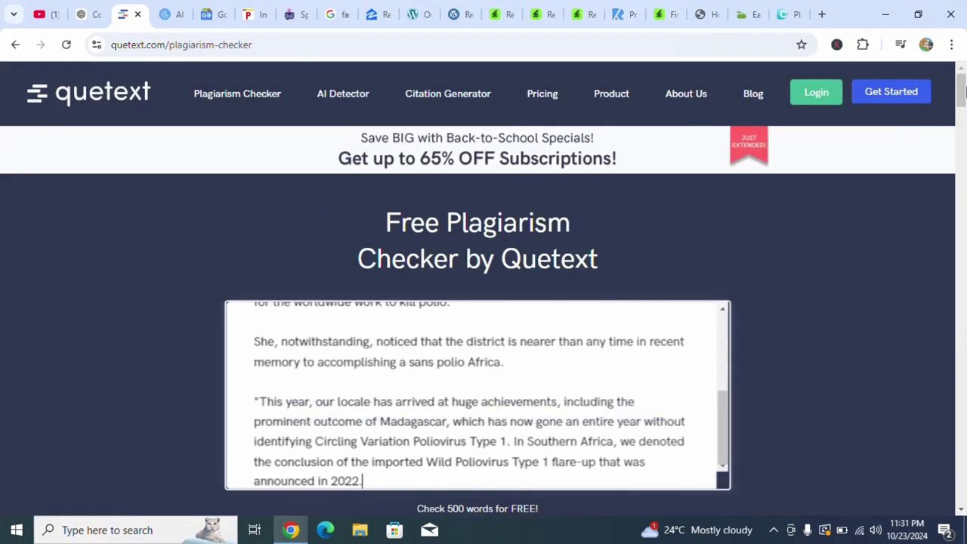
pyautogui.moveTo(960, 97); pyautogui.dragTo(961, 128)
pyautogui.click(510, 132)
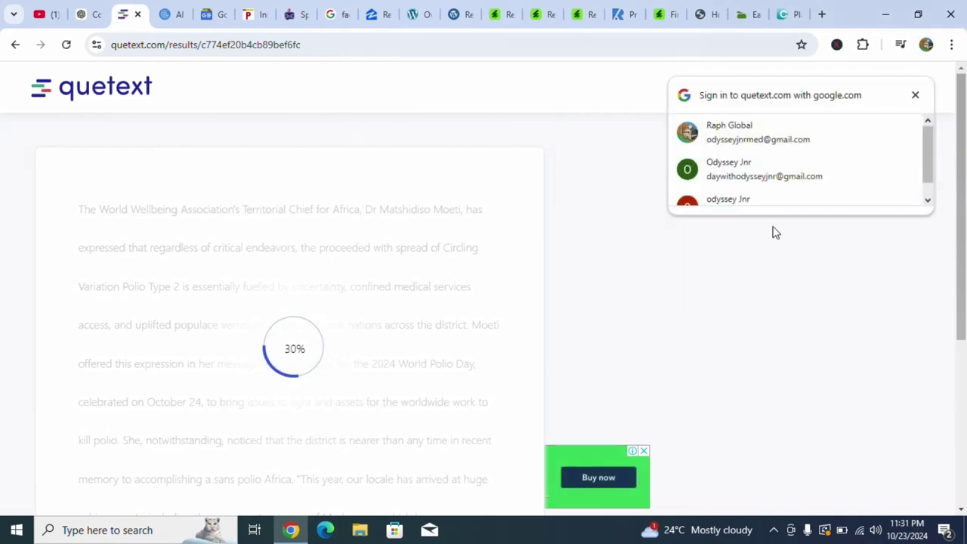
pyautogui.click(913, 94)
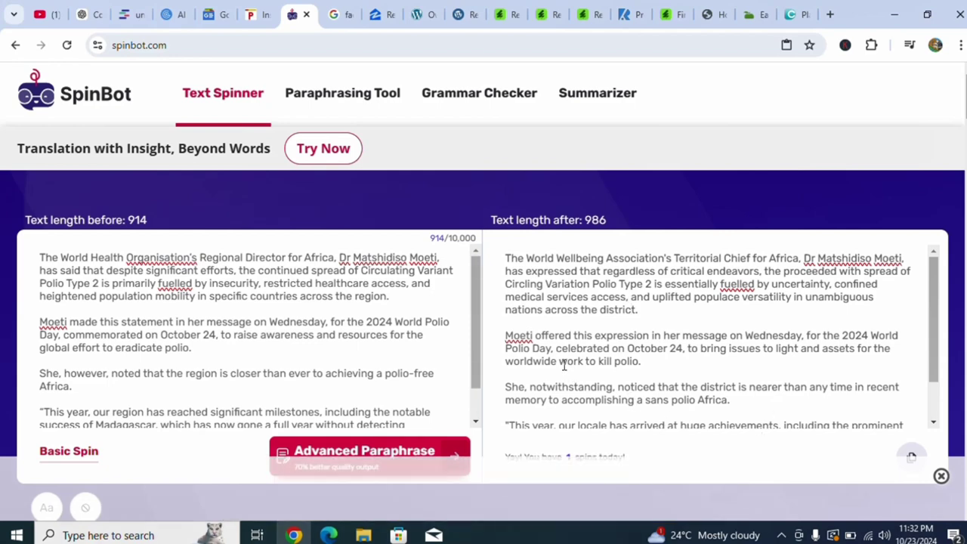
pyautogui.click(651, 365)
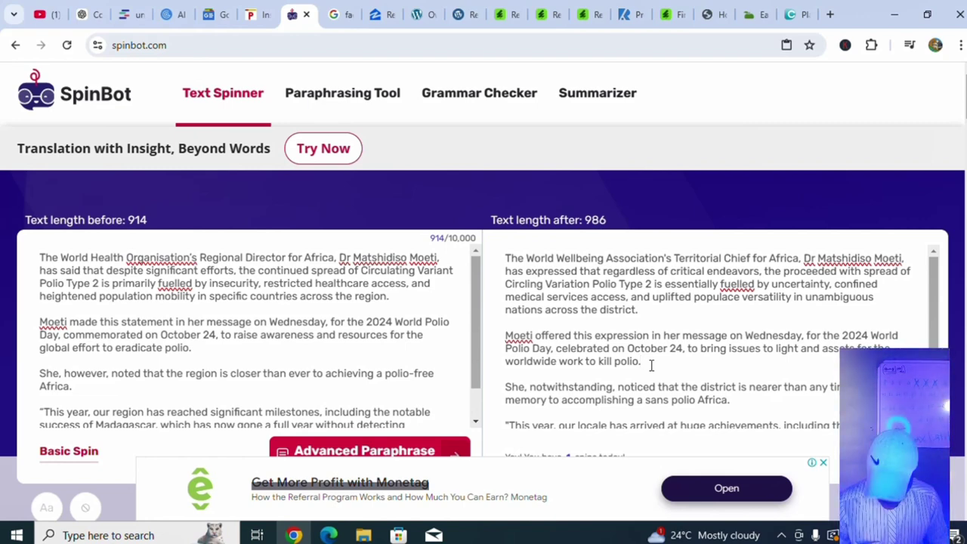
pyautogui.click(651, 365)
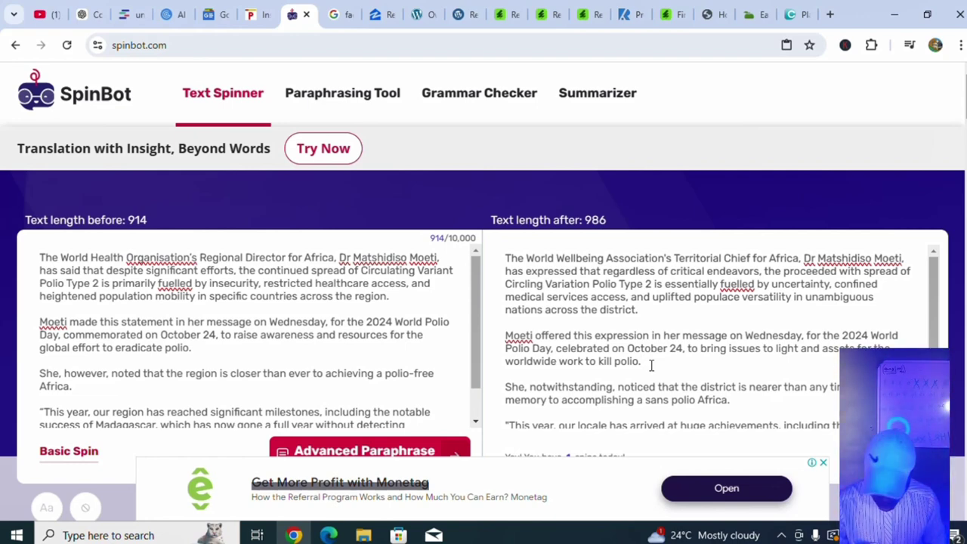